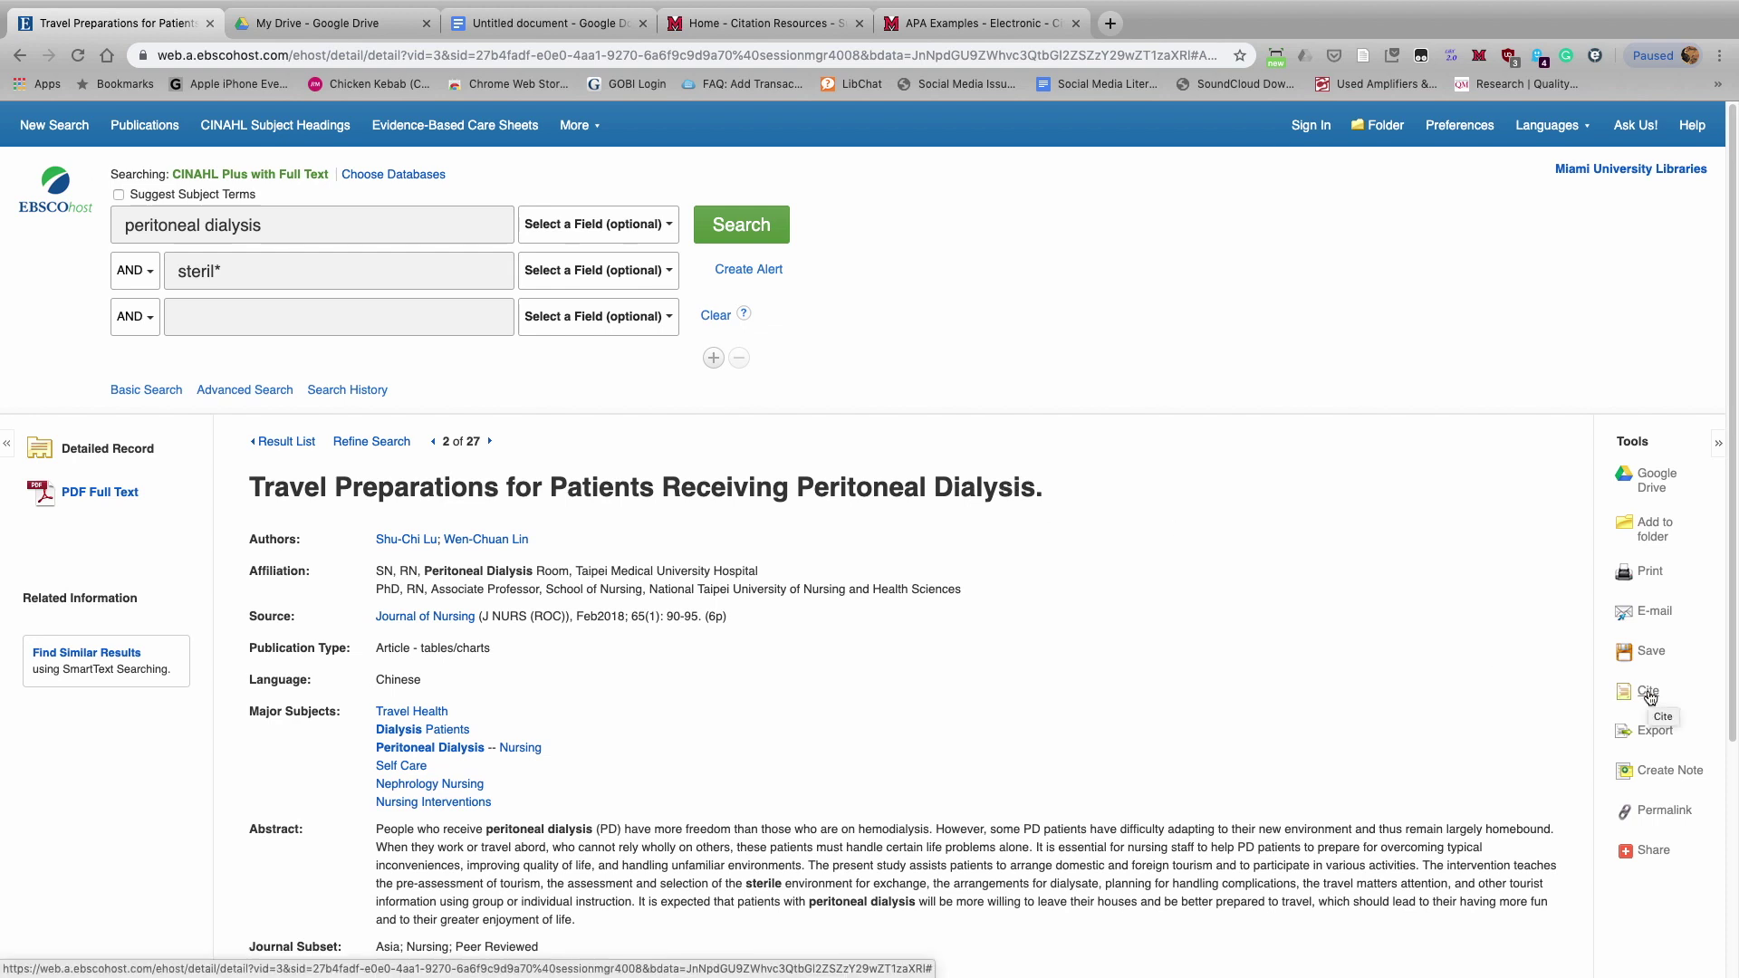
Step: Copy the peritoneal dialysis article's APA reference from EBSCOhost's Cite list
left_click(1650, 694)
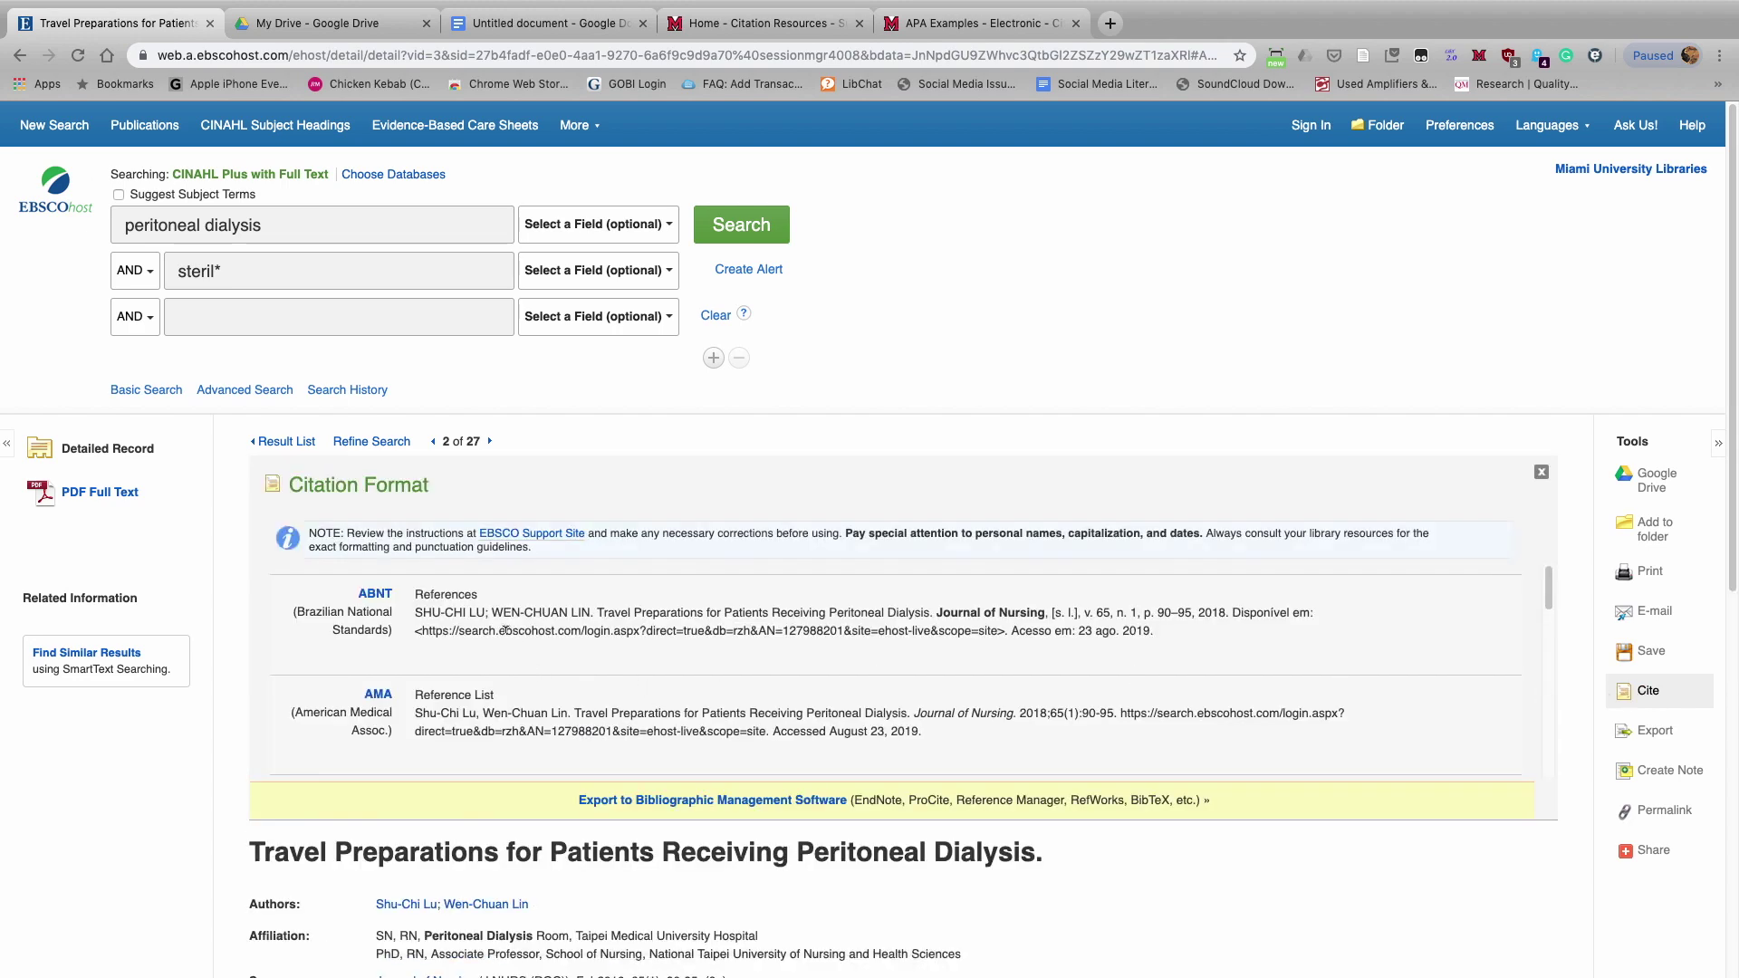
scroll(494, 630, "down", 3)
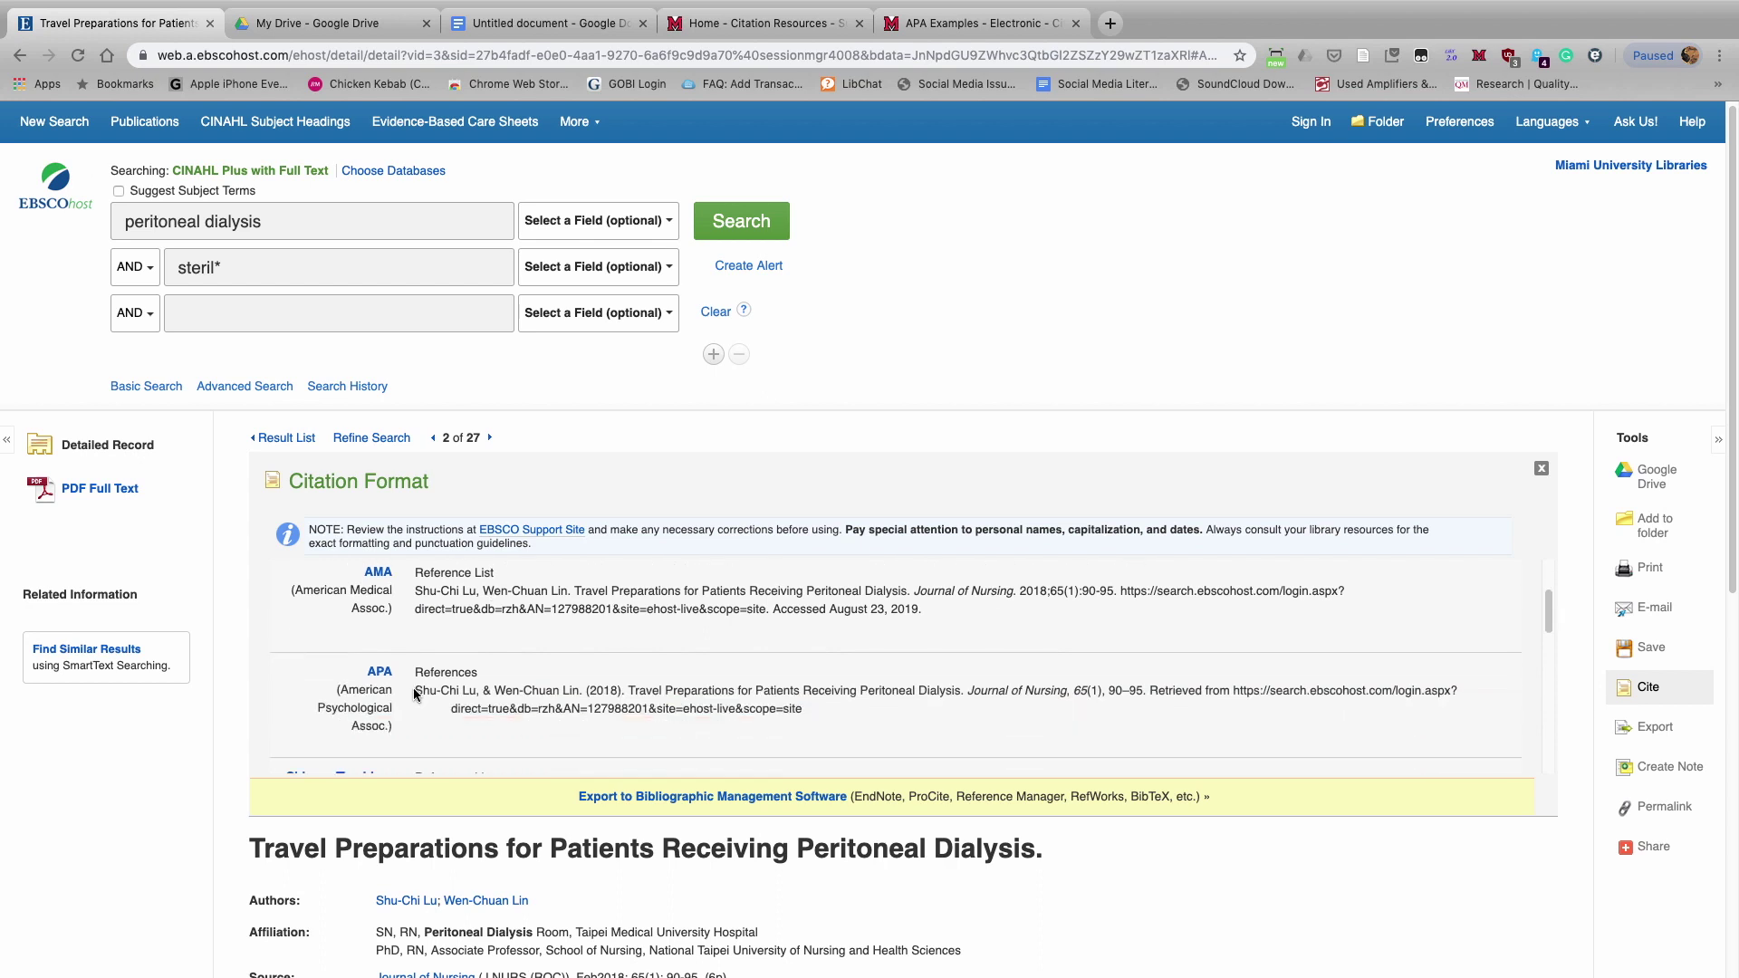
left_click_drag(417, 688, 802, 712)
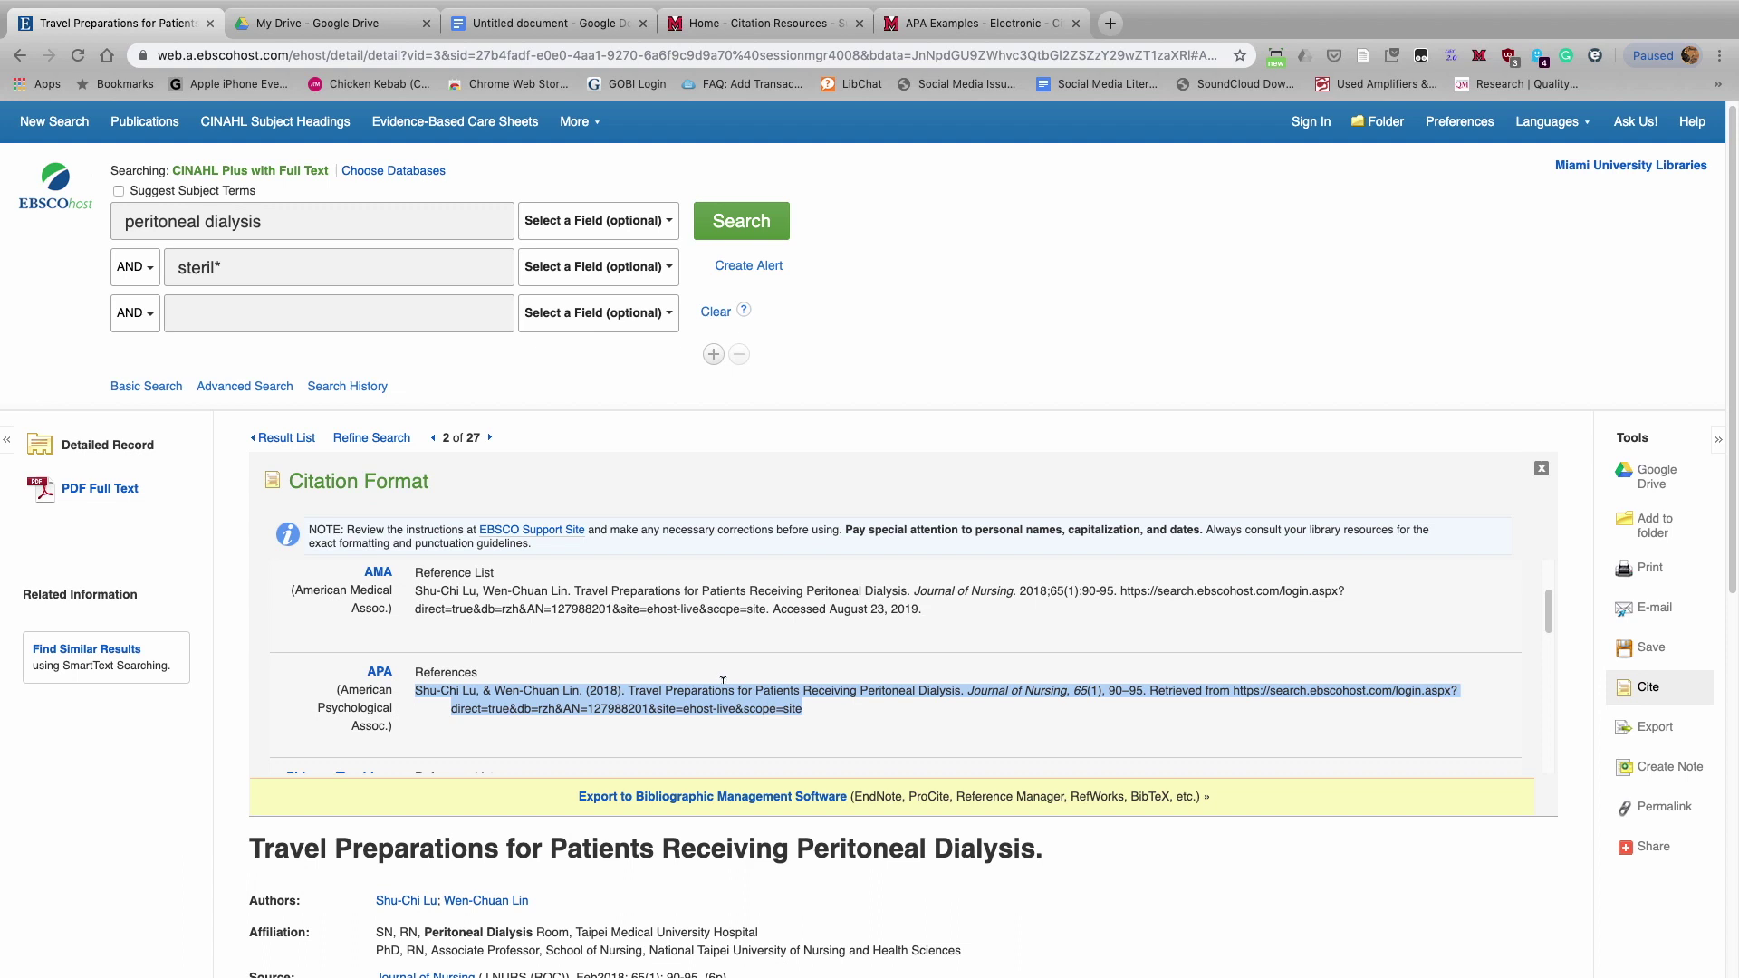
right_click(690, 688)
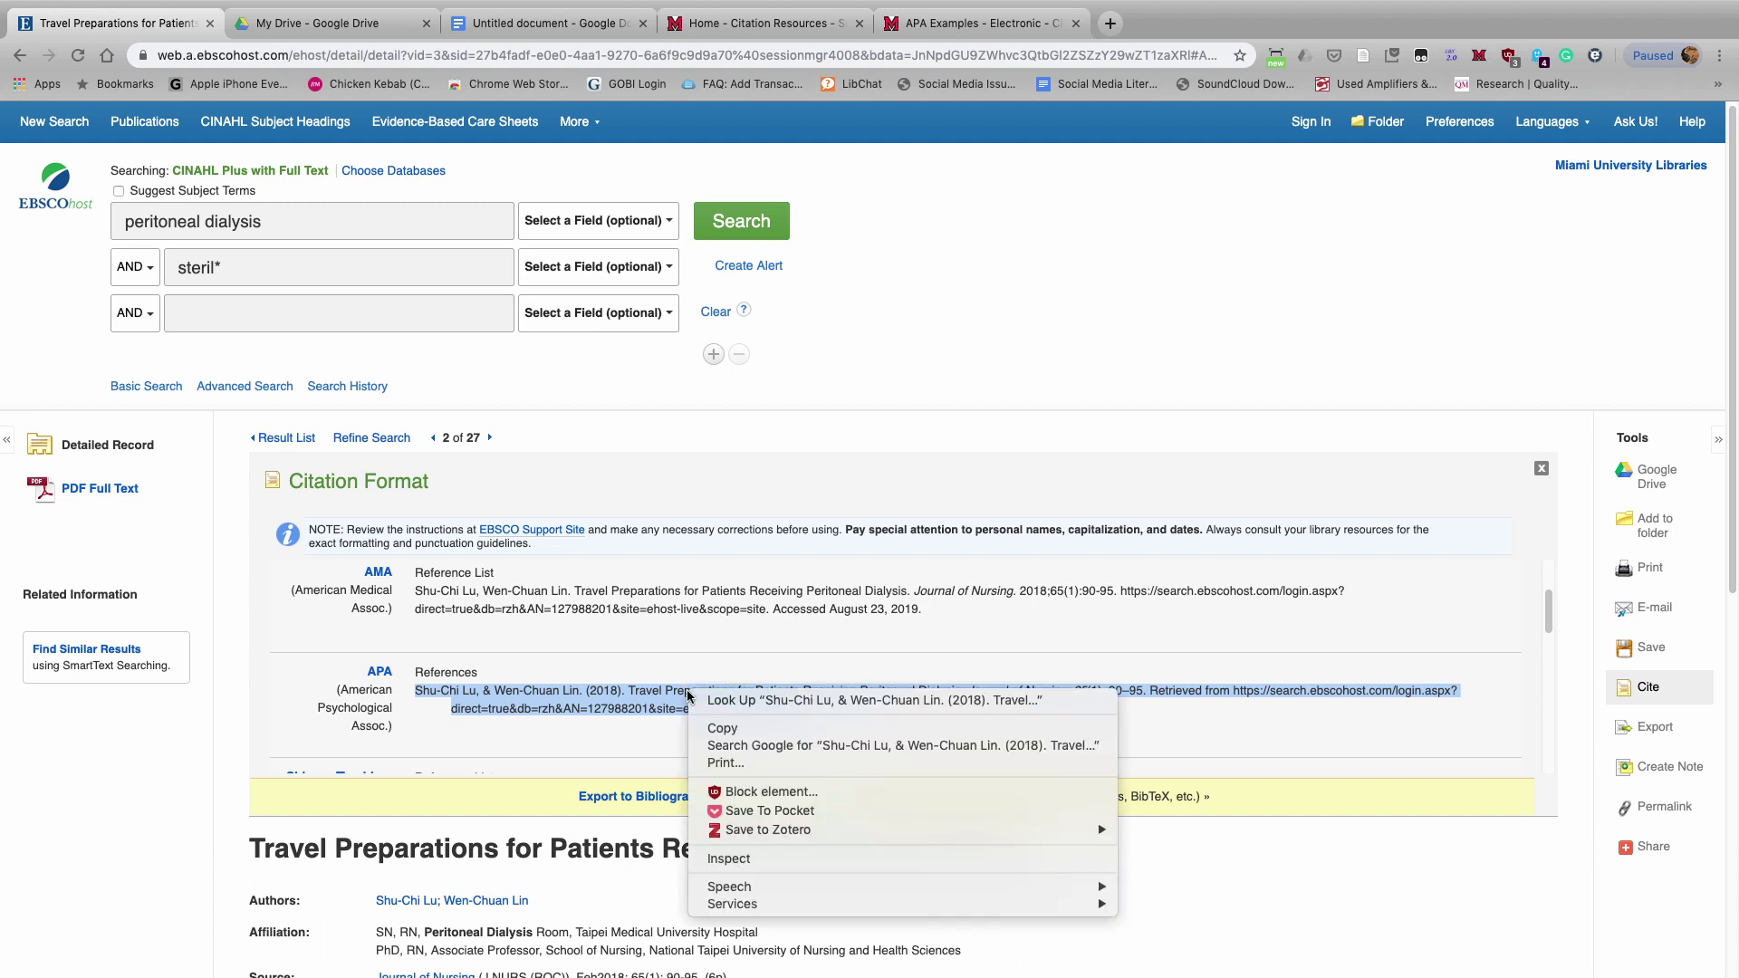
left_click(732, 730)
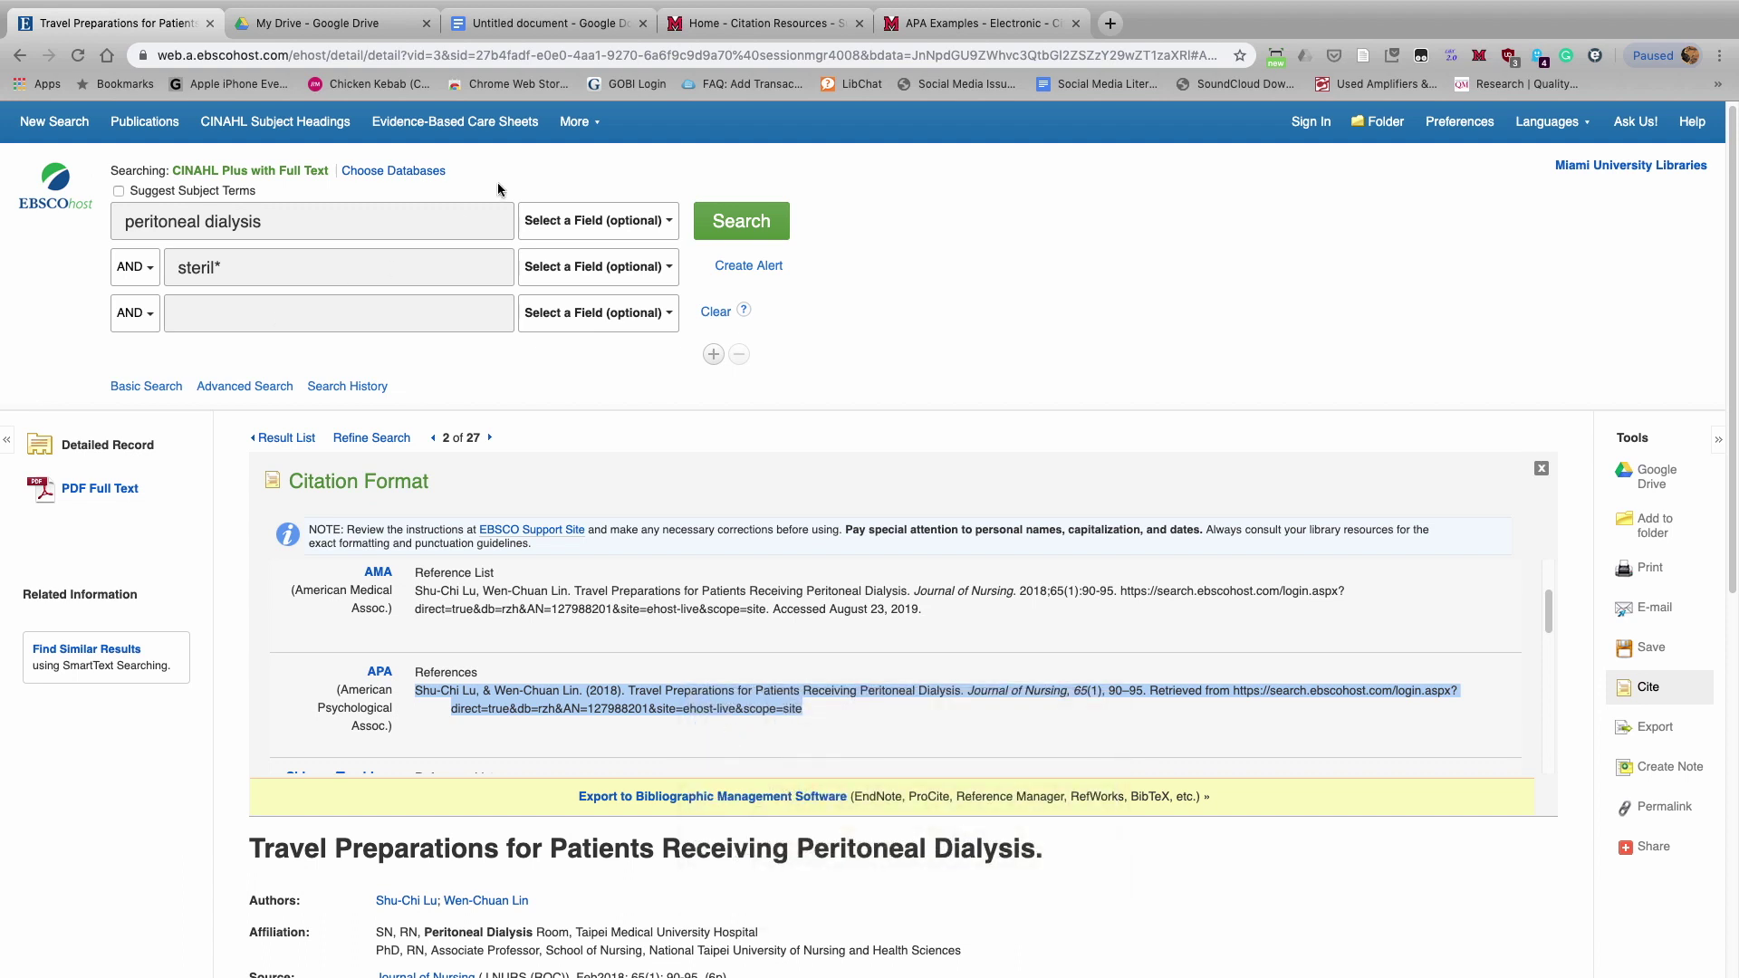
Step: Paste the APA reference, including its EBSCOhost URL, into the untitled Google document
left_click(544, 27)
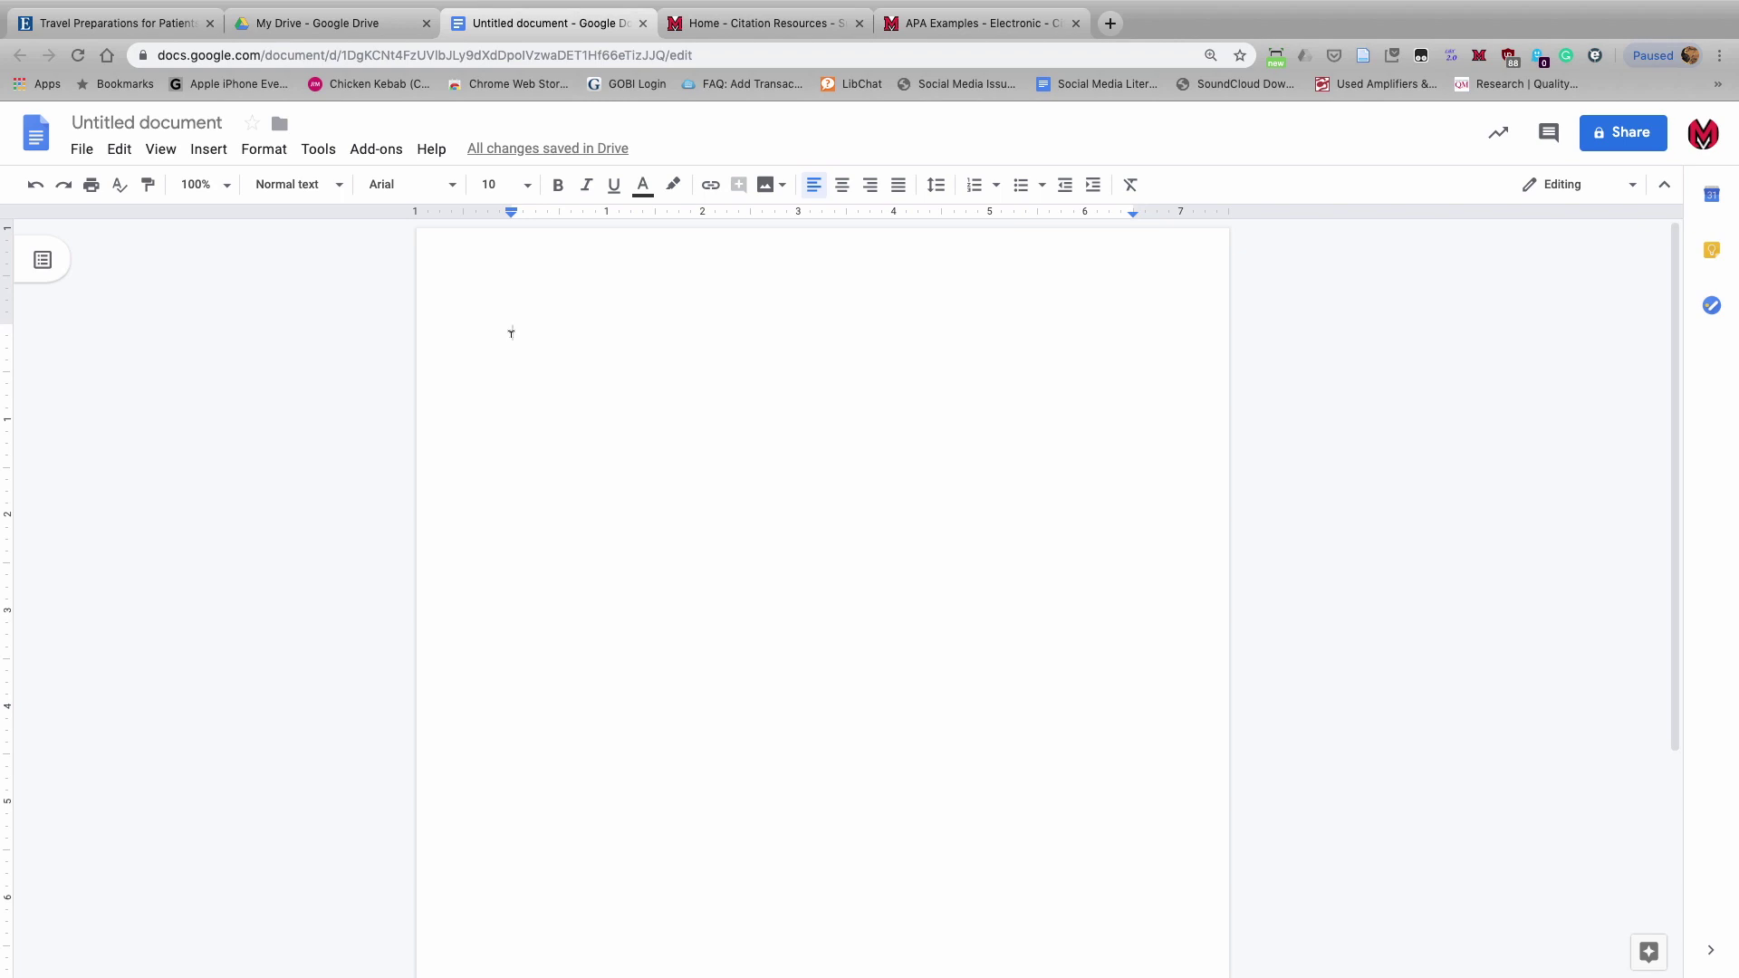
right_click(520, 331)
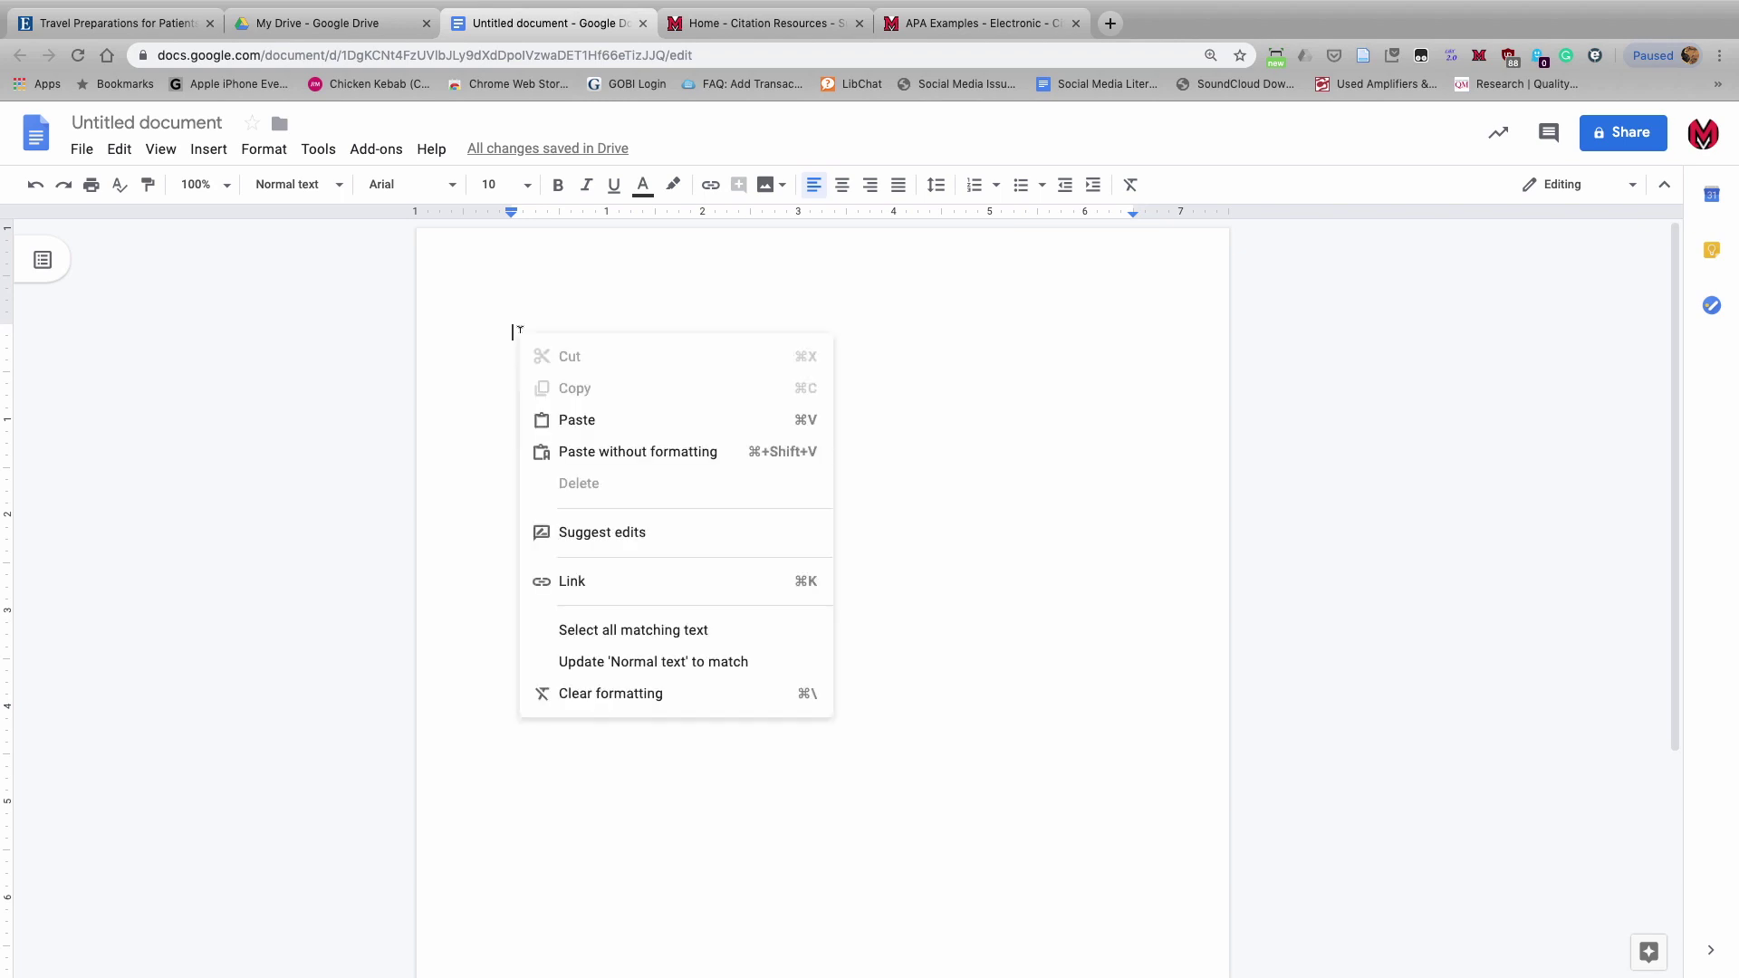
left_click(585, 421)
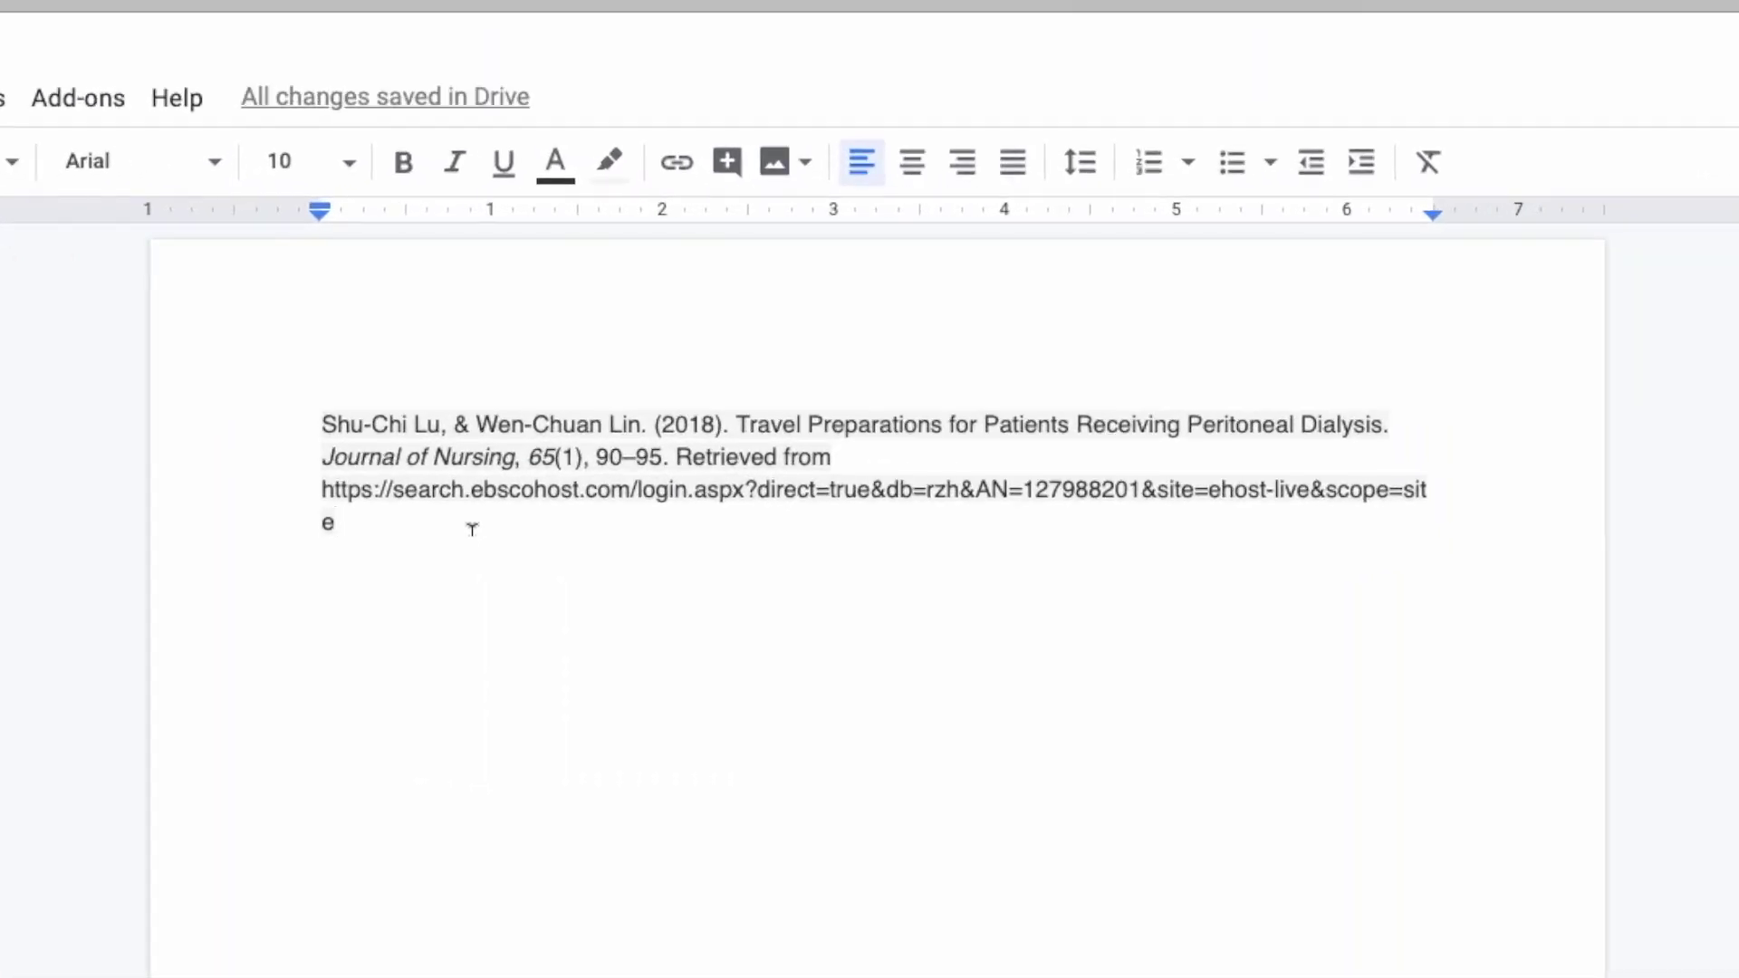
left_click(117, 22)
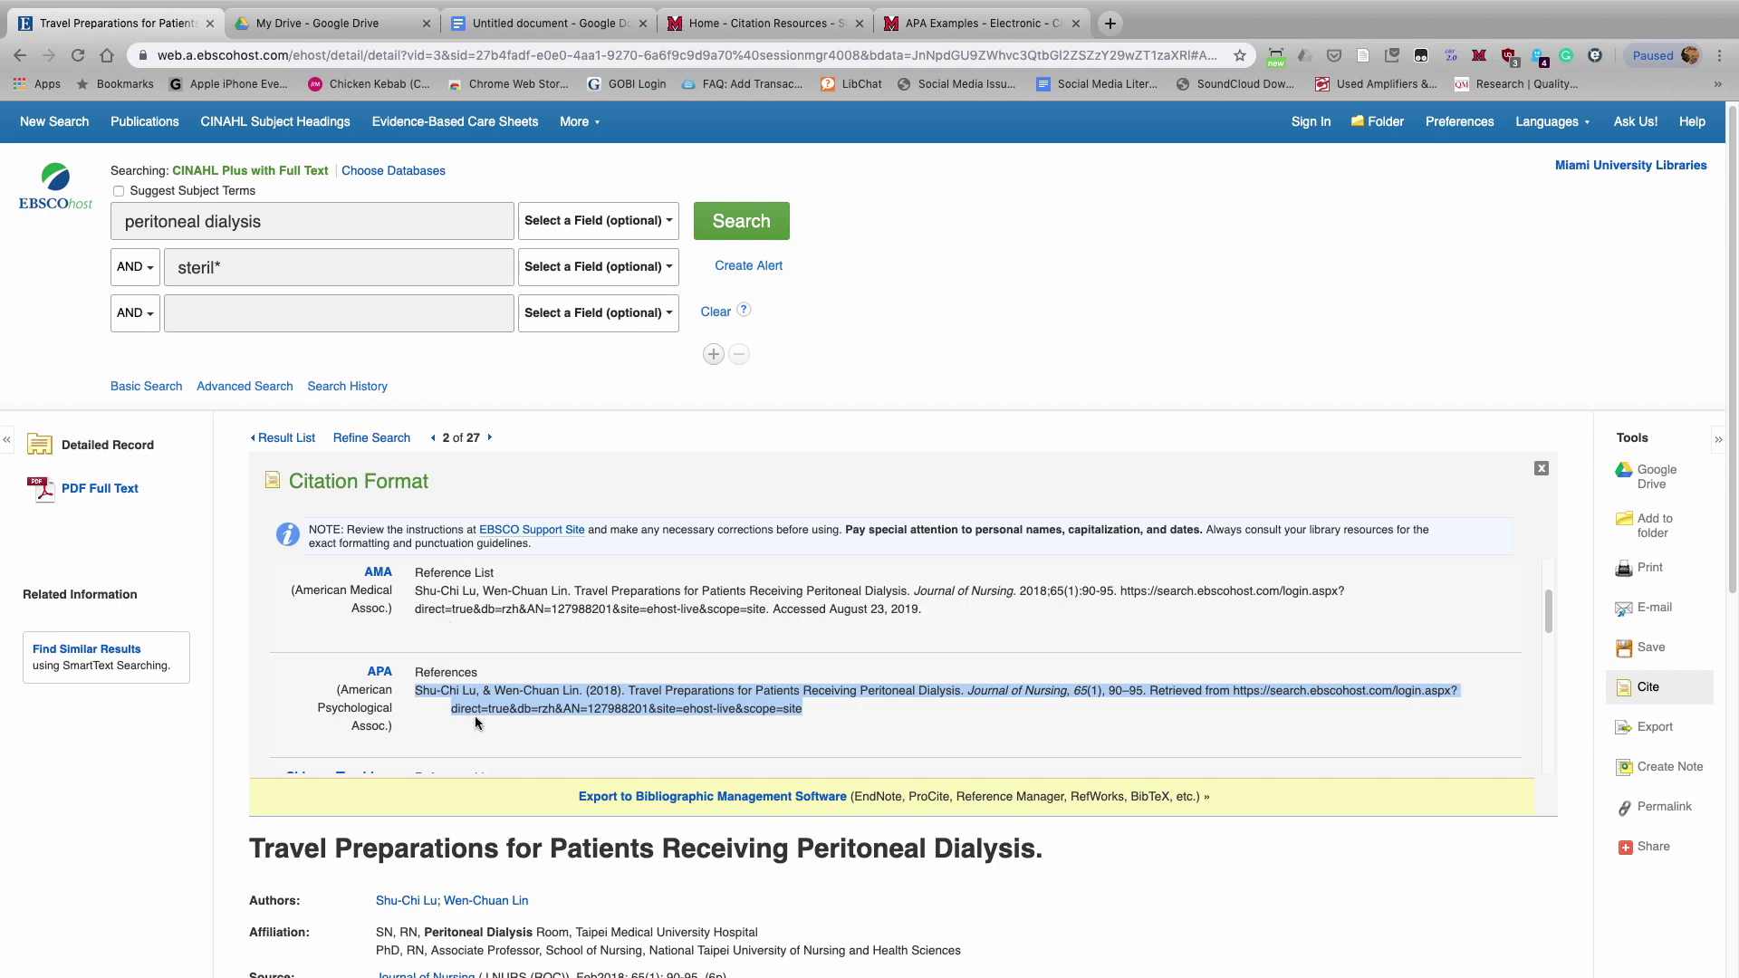
left_click(503, 24)
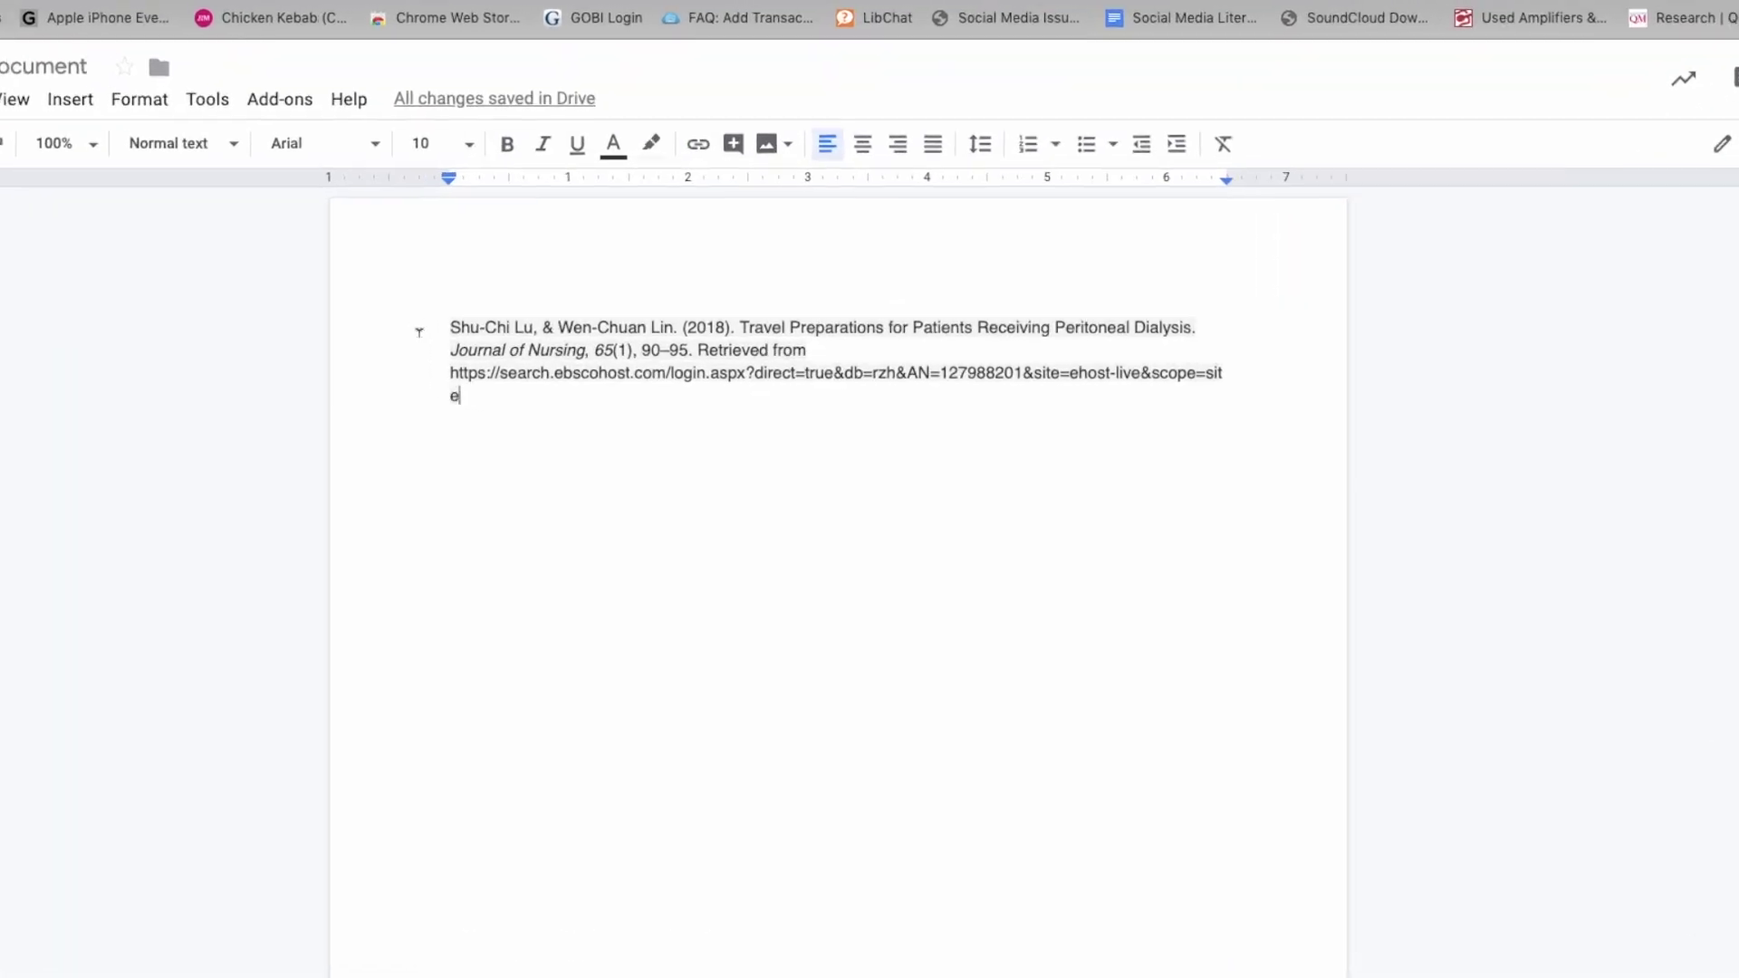
Step: Set the pasted citation's highlight colour to None so it appears as plain text
left_click_drag(448, 324, 444, 401)
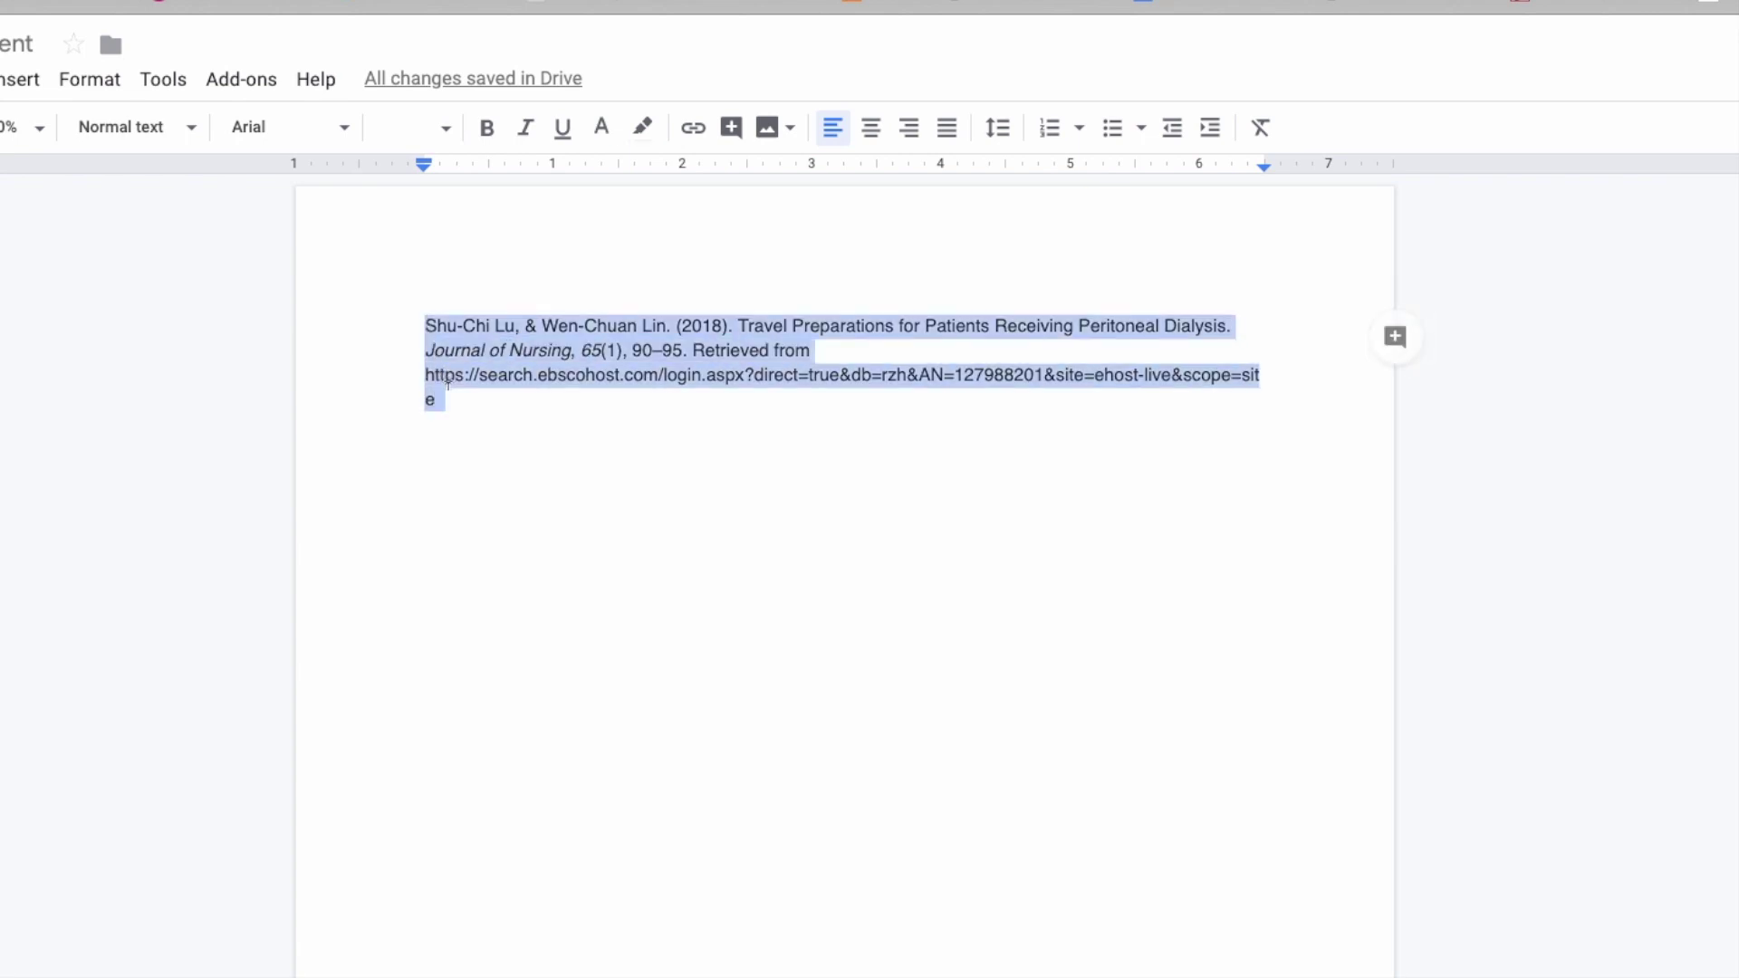
left_click(644, 131)
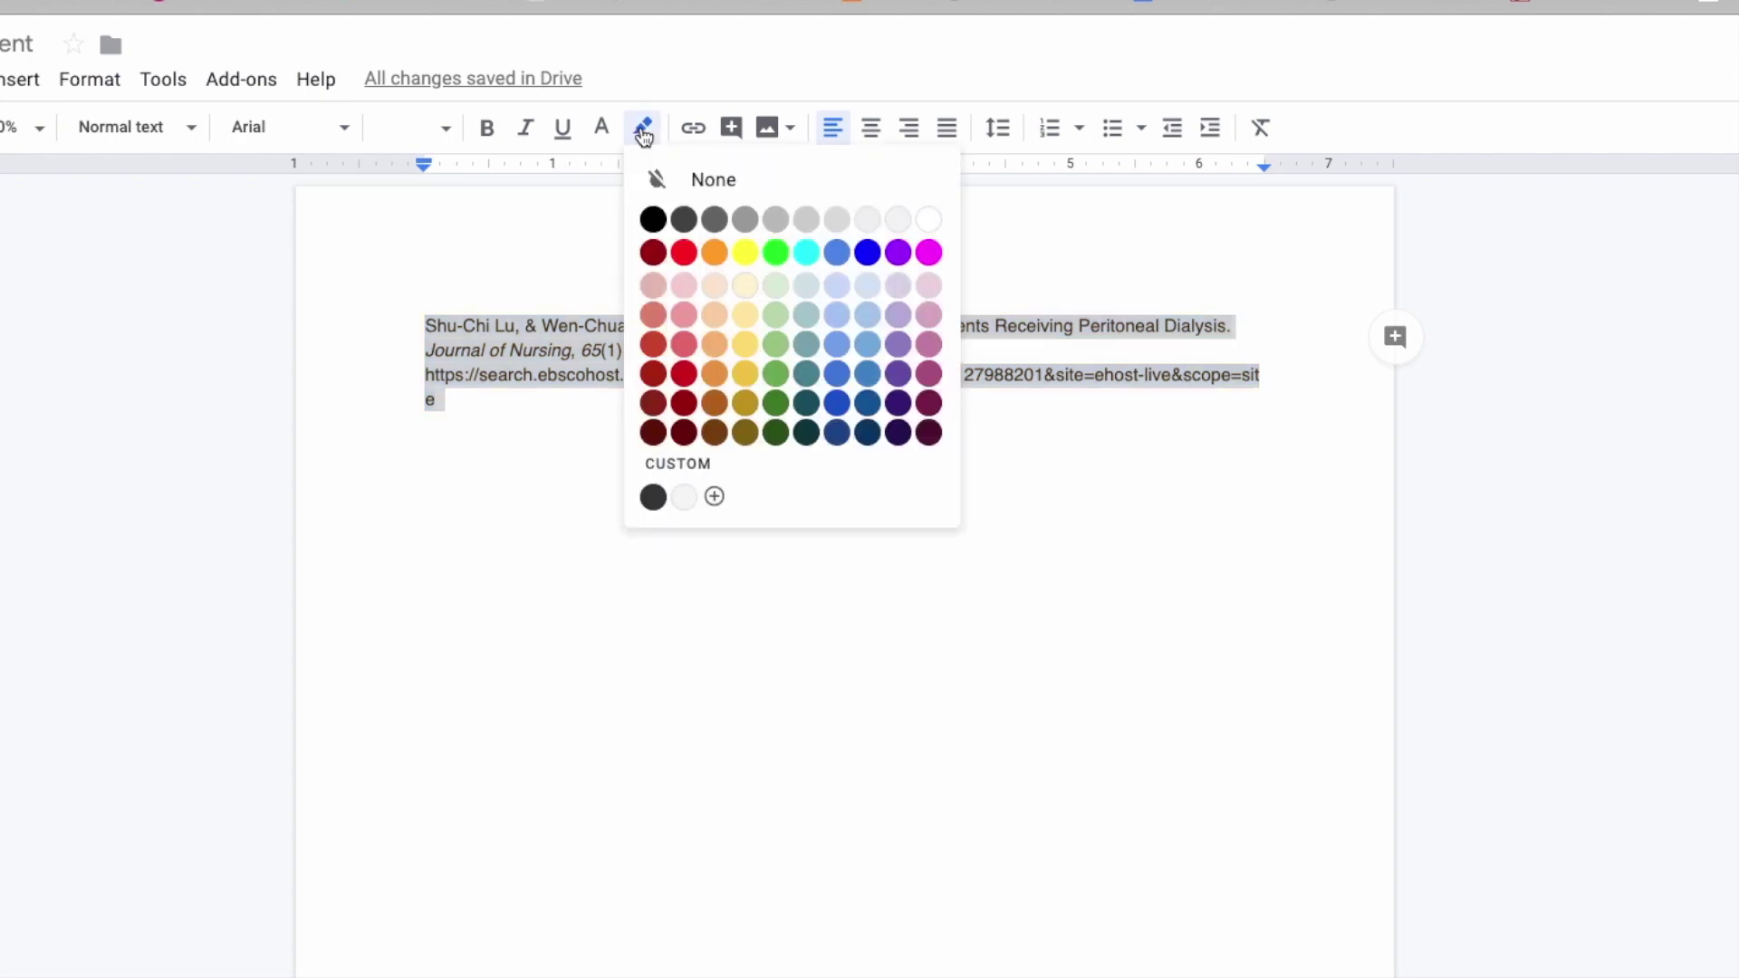
left_click(703, 179)
left_click(473, 399)
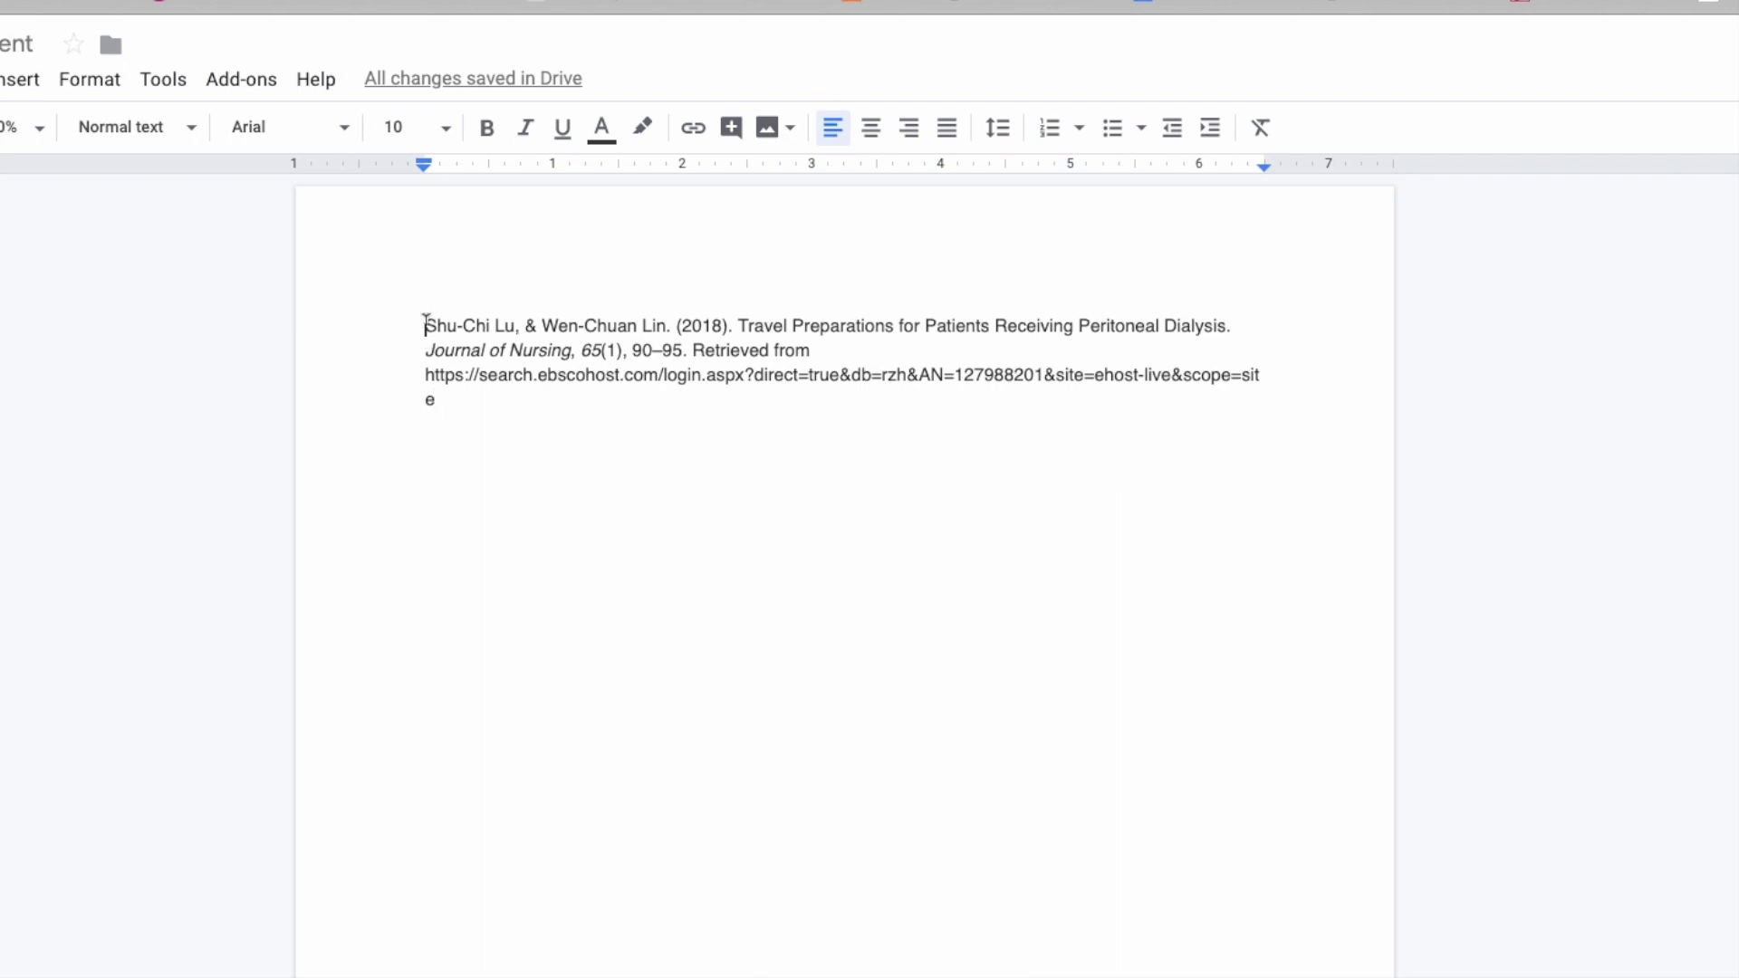
left_click_drag(426, 323, 446, 401)
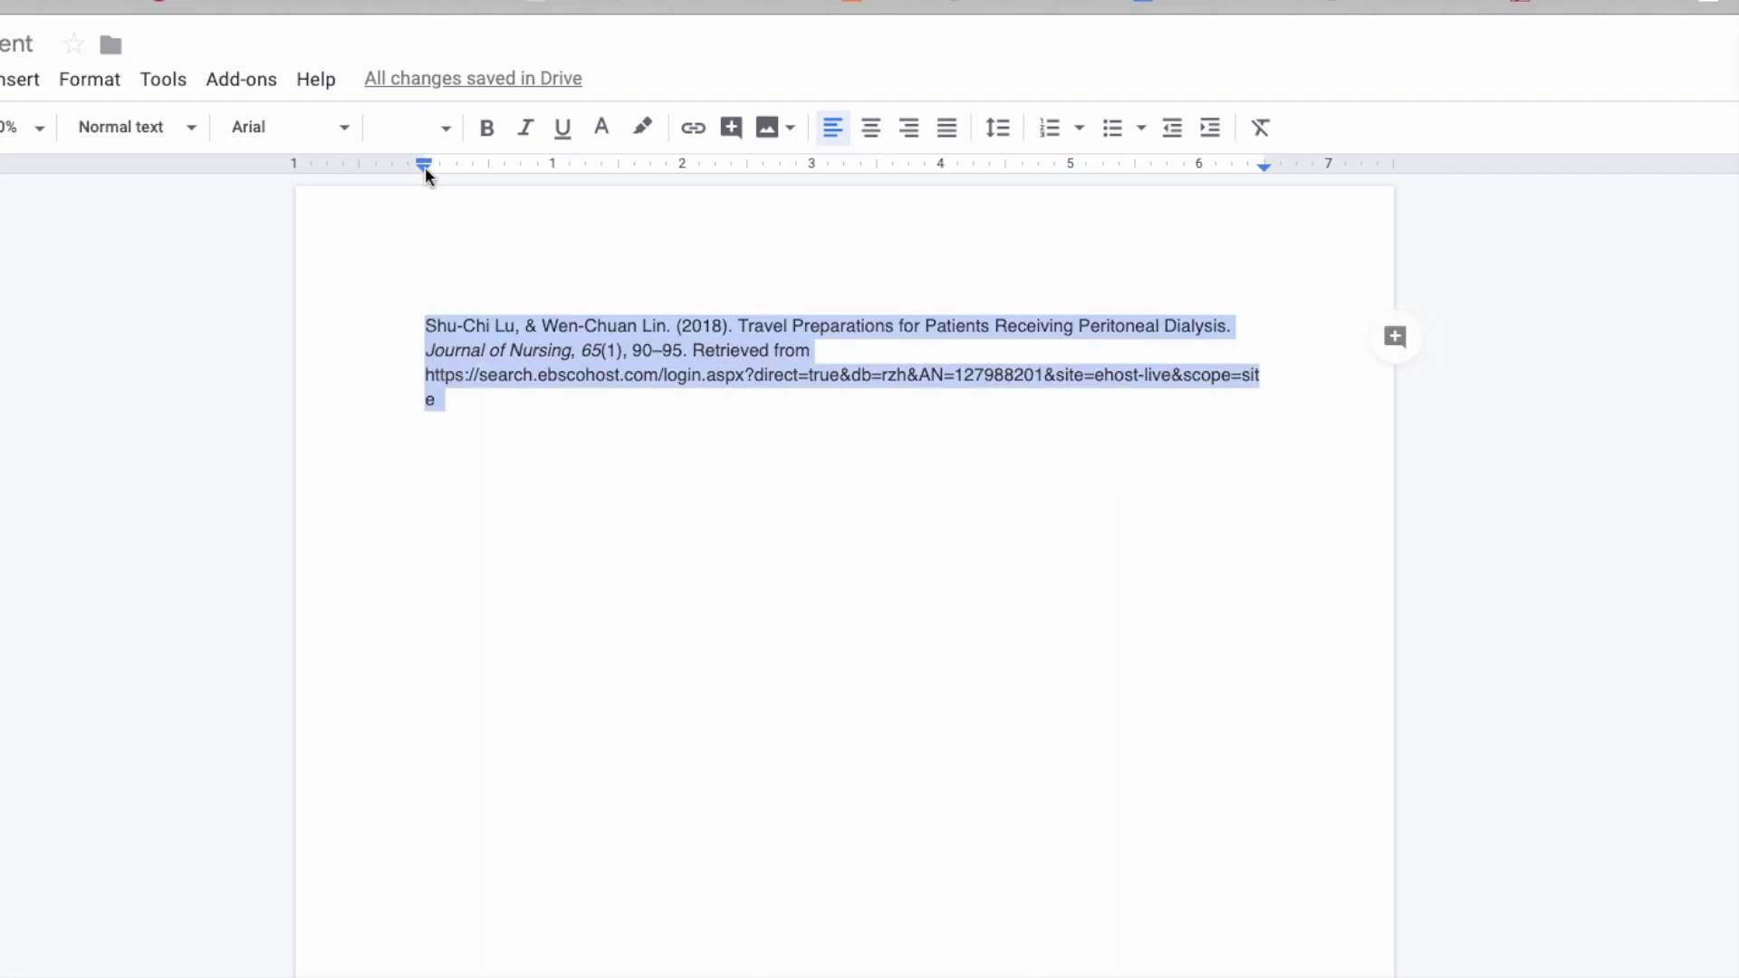
left_click_drag(426, 168, 489, 171)
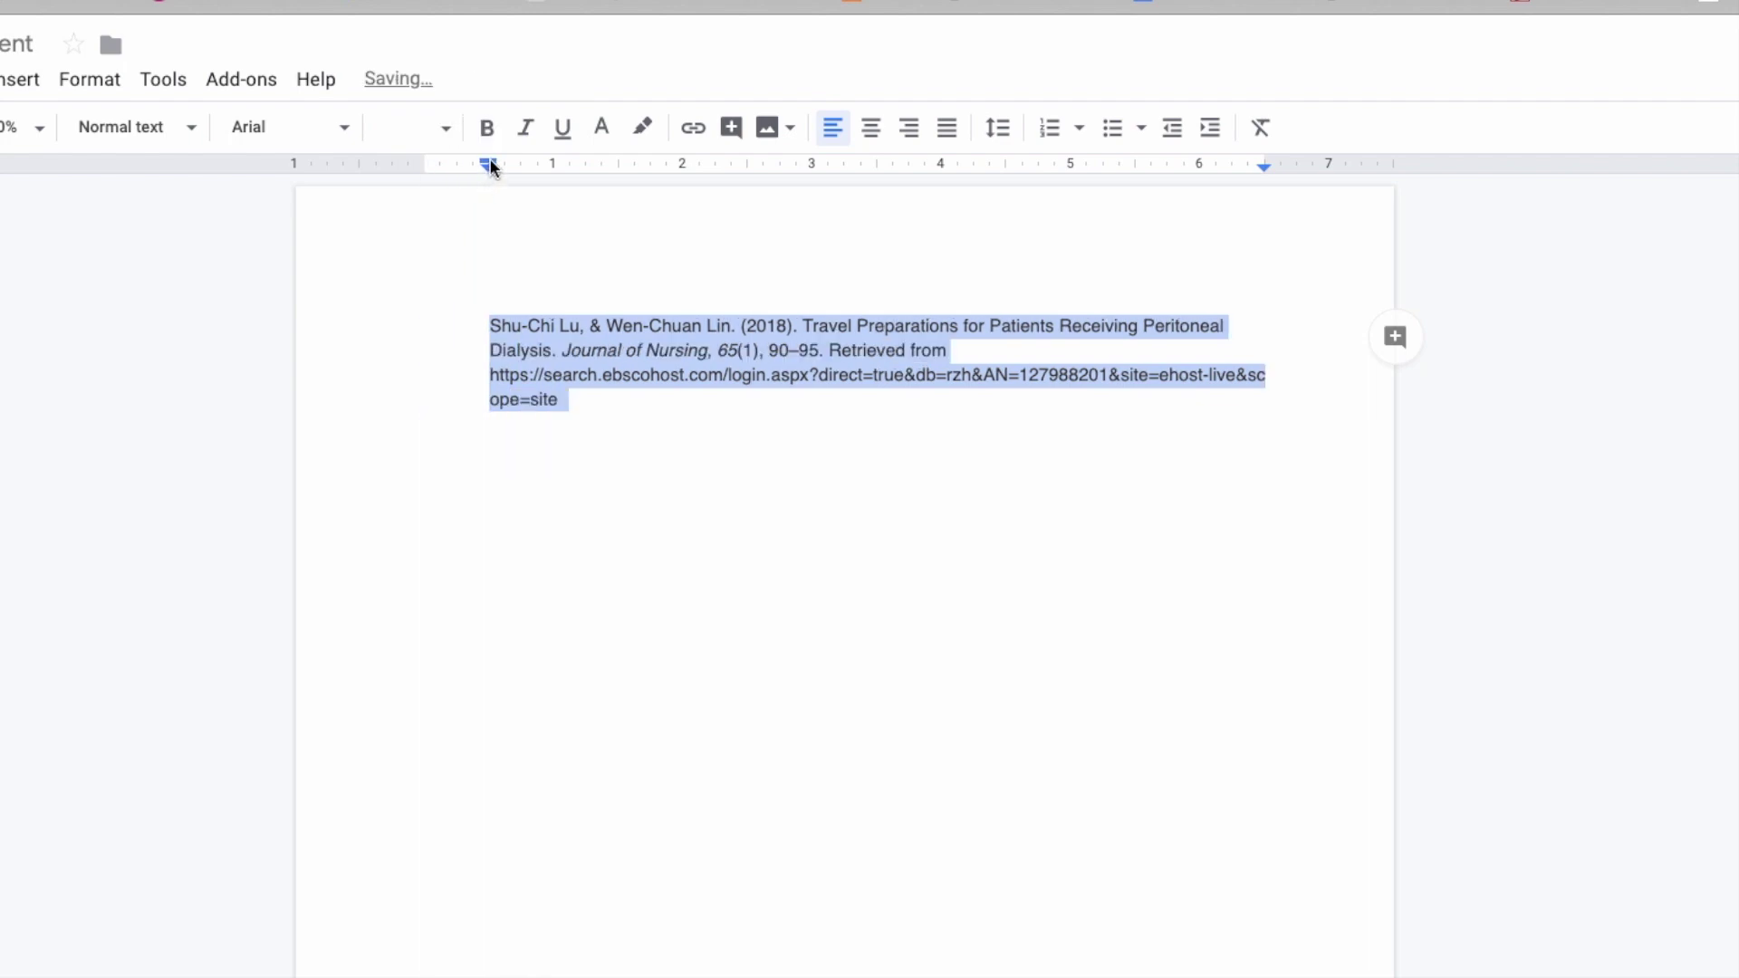
left_click_drag(490, 163, 423, 166)
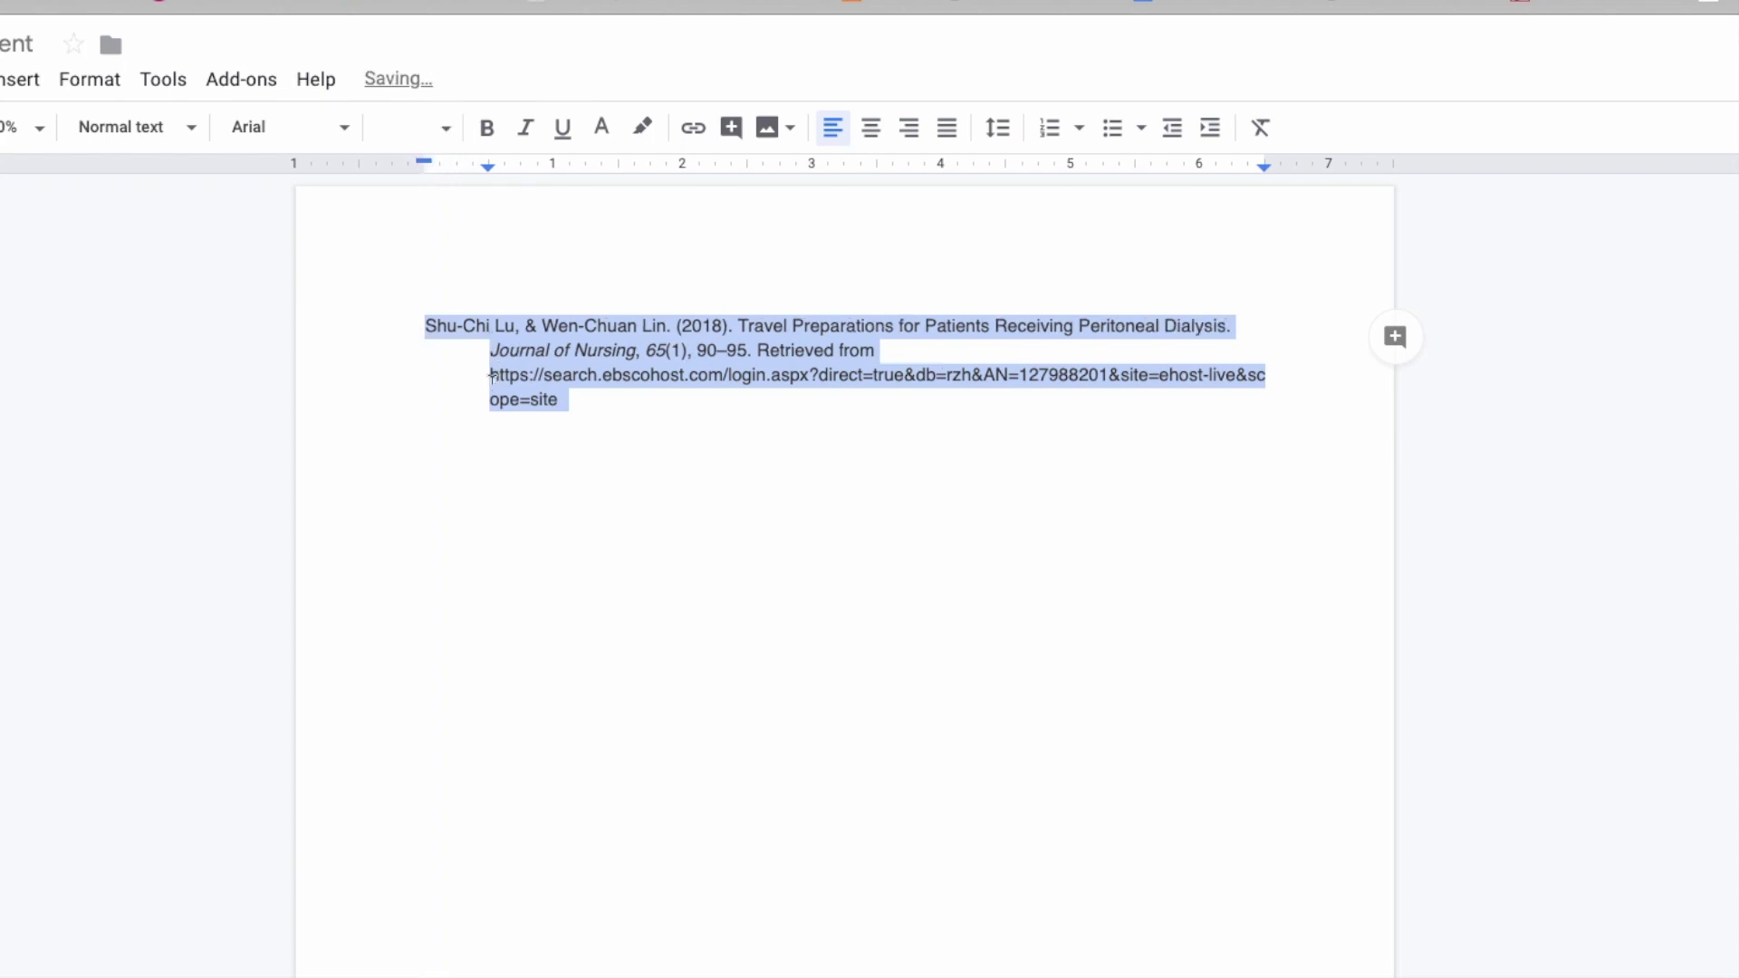
key("ctrl+z")
key("ctrl+z")
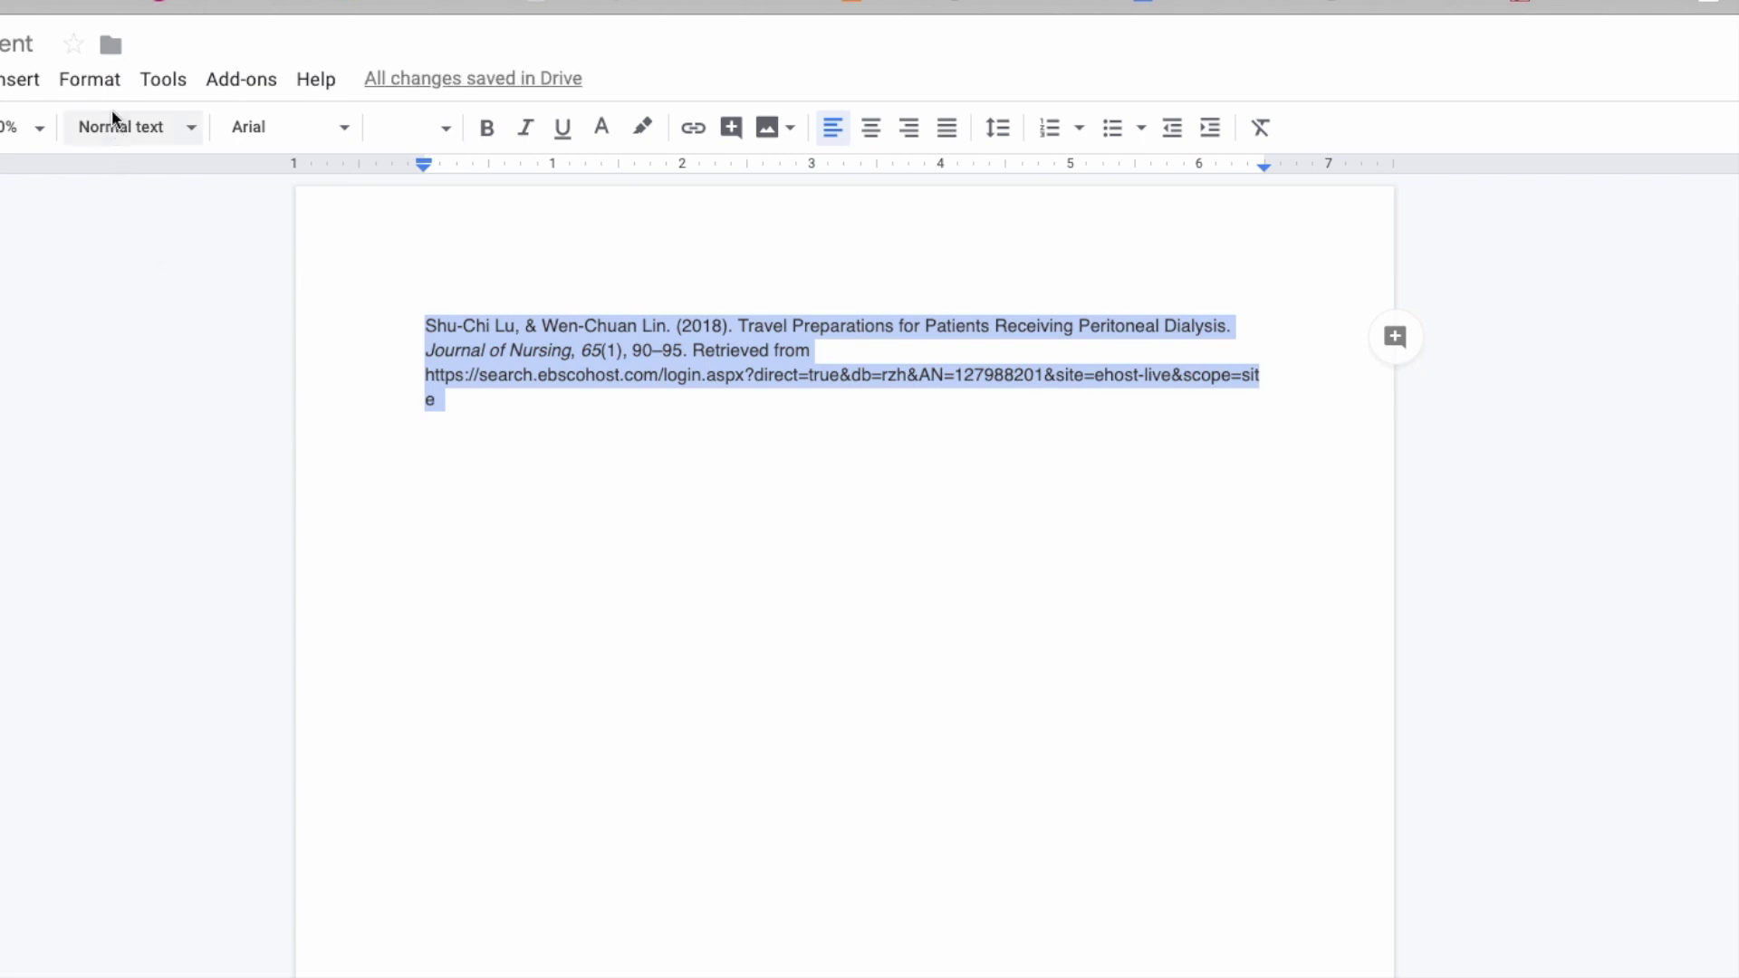
Step: Give the Google Docs citation a Hanging special indent of 0.5 inch
left_click(107, 84)
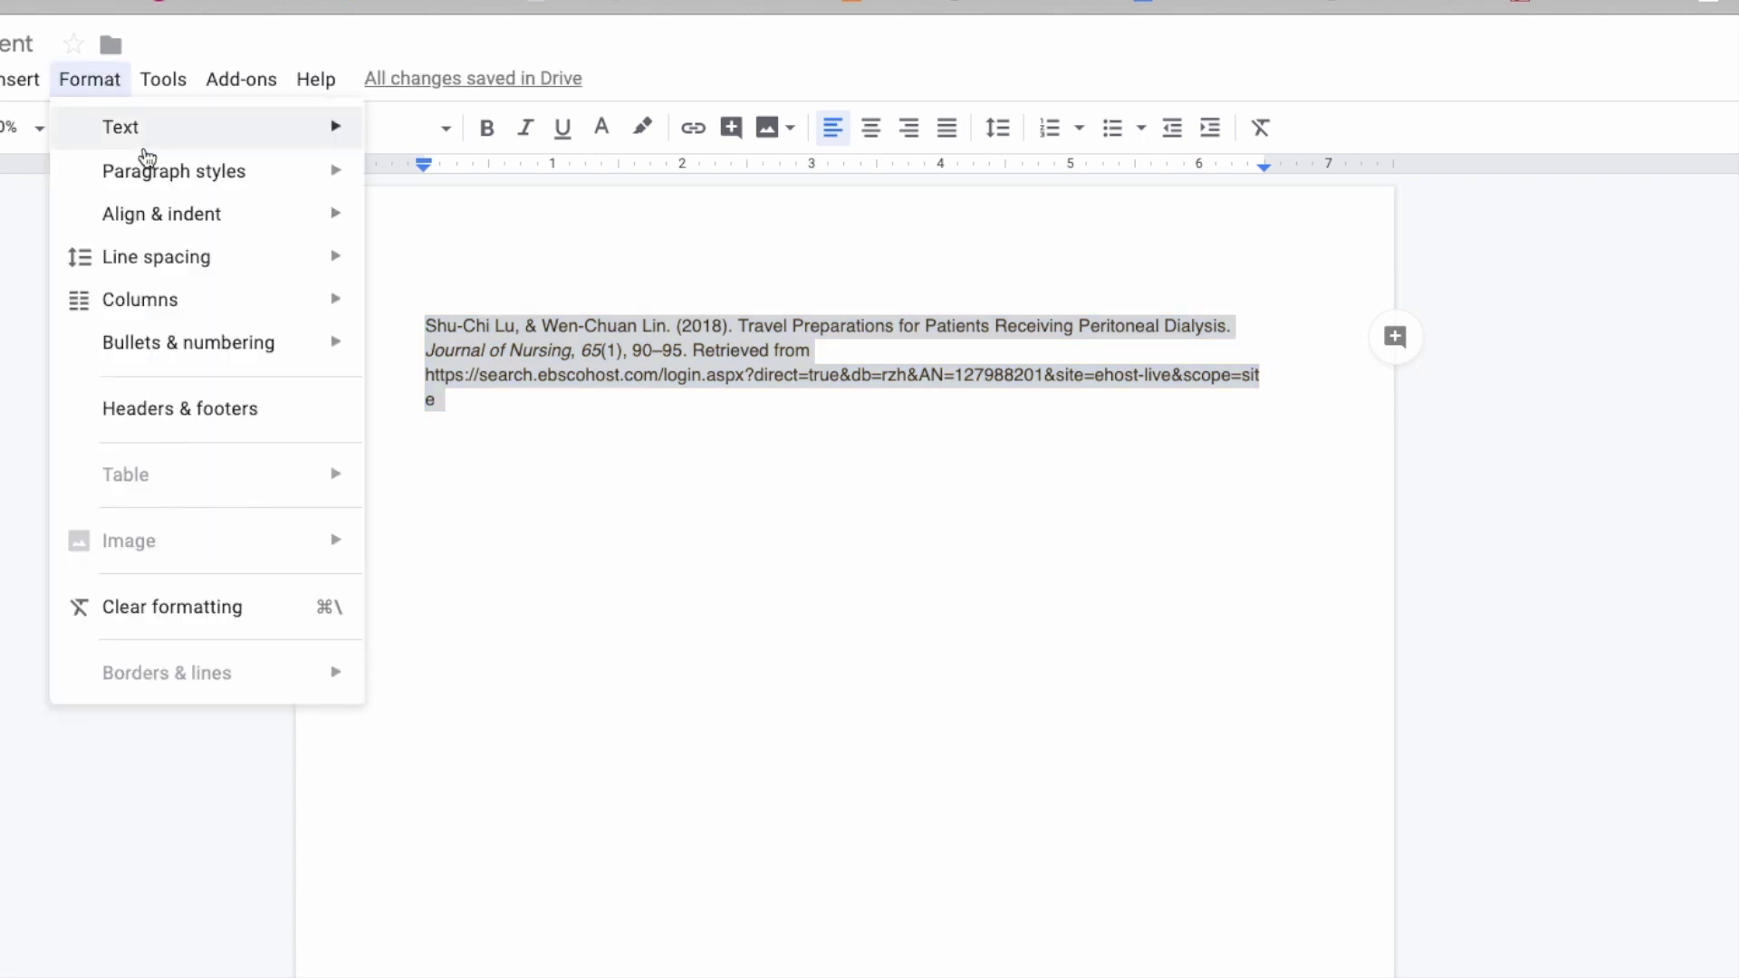
mouse_move(163, 172)
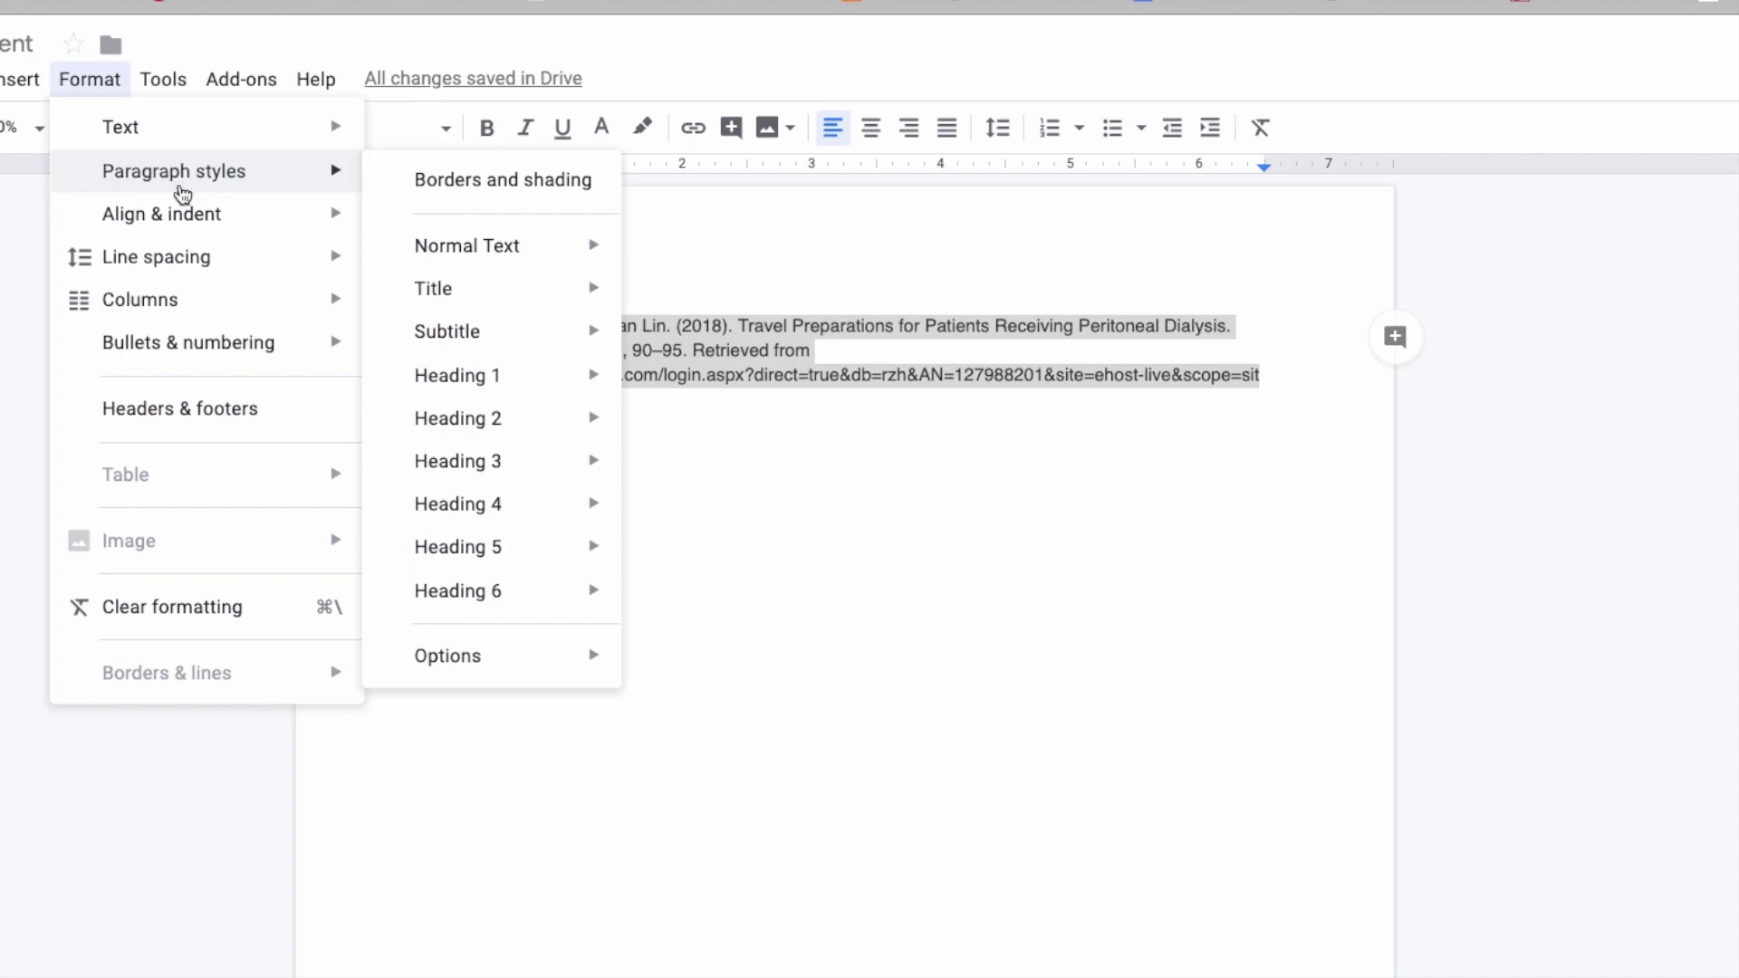
mouse_move(182, 215)
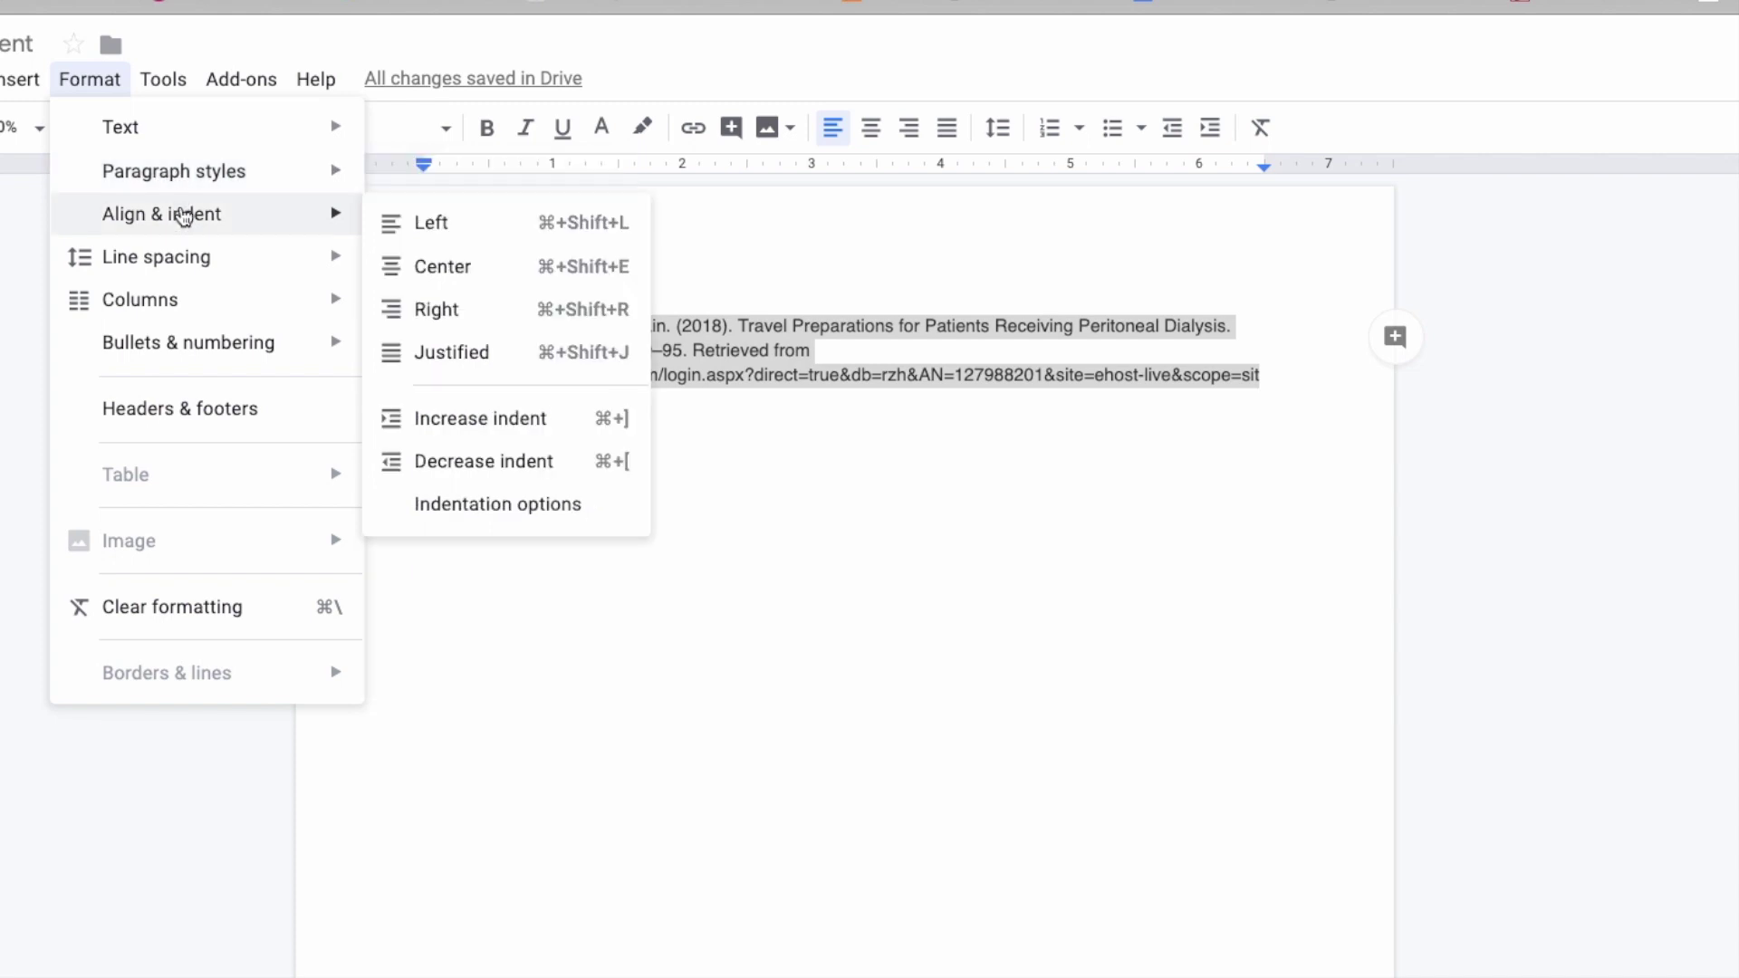
left_click(479, 520)
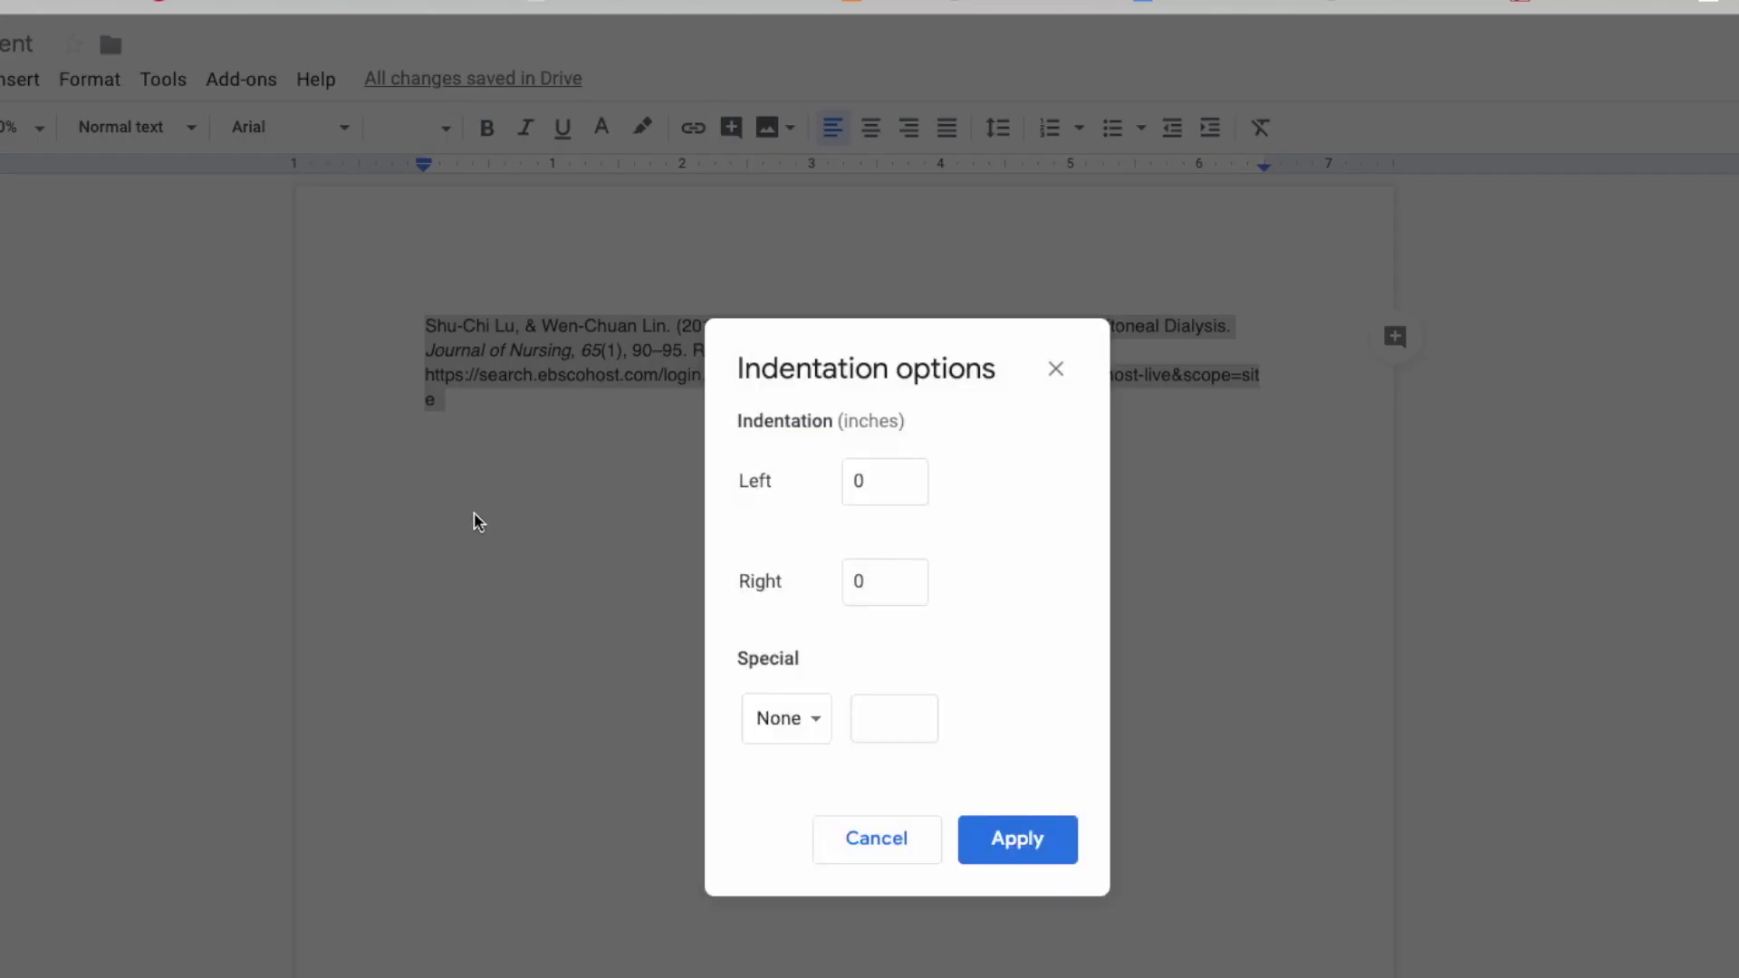
left_click(776, 718)
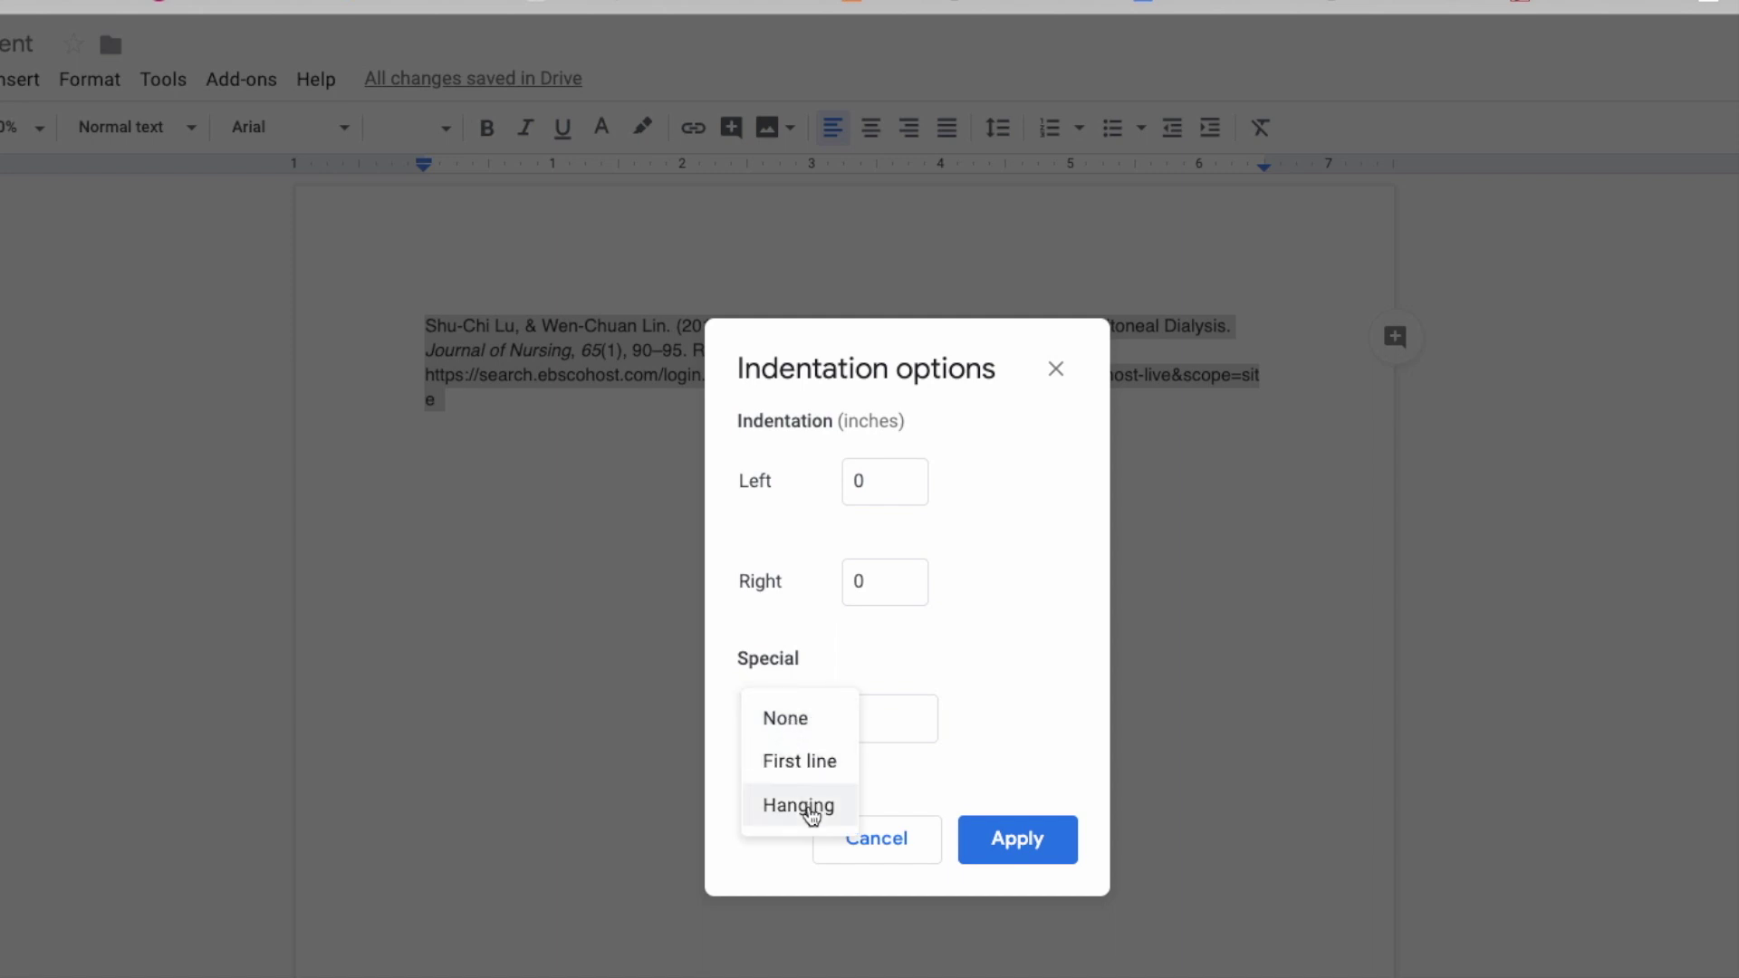
left_click(809, 812)
left_click(1008, 842)
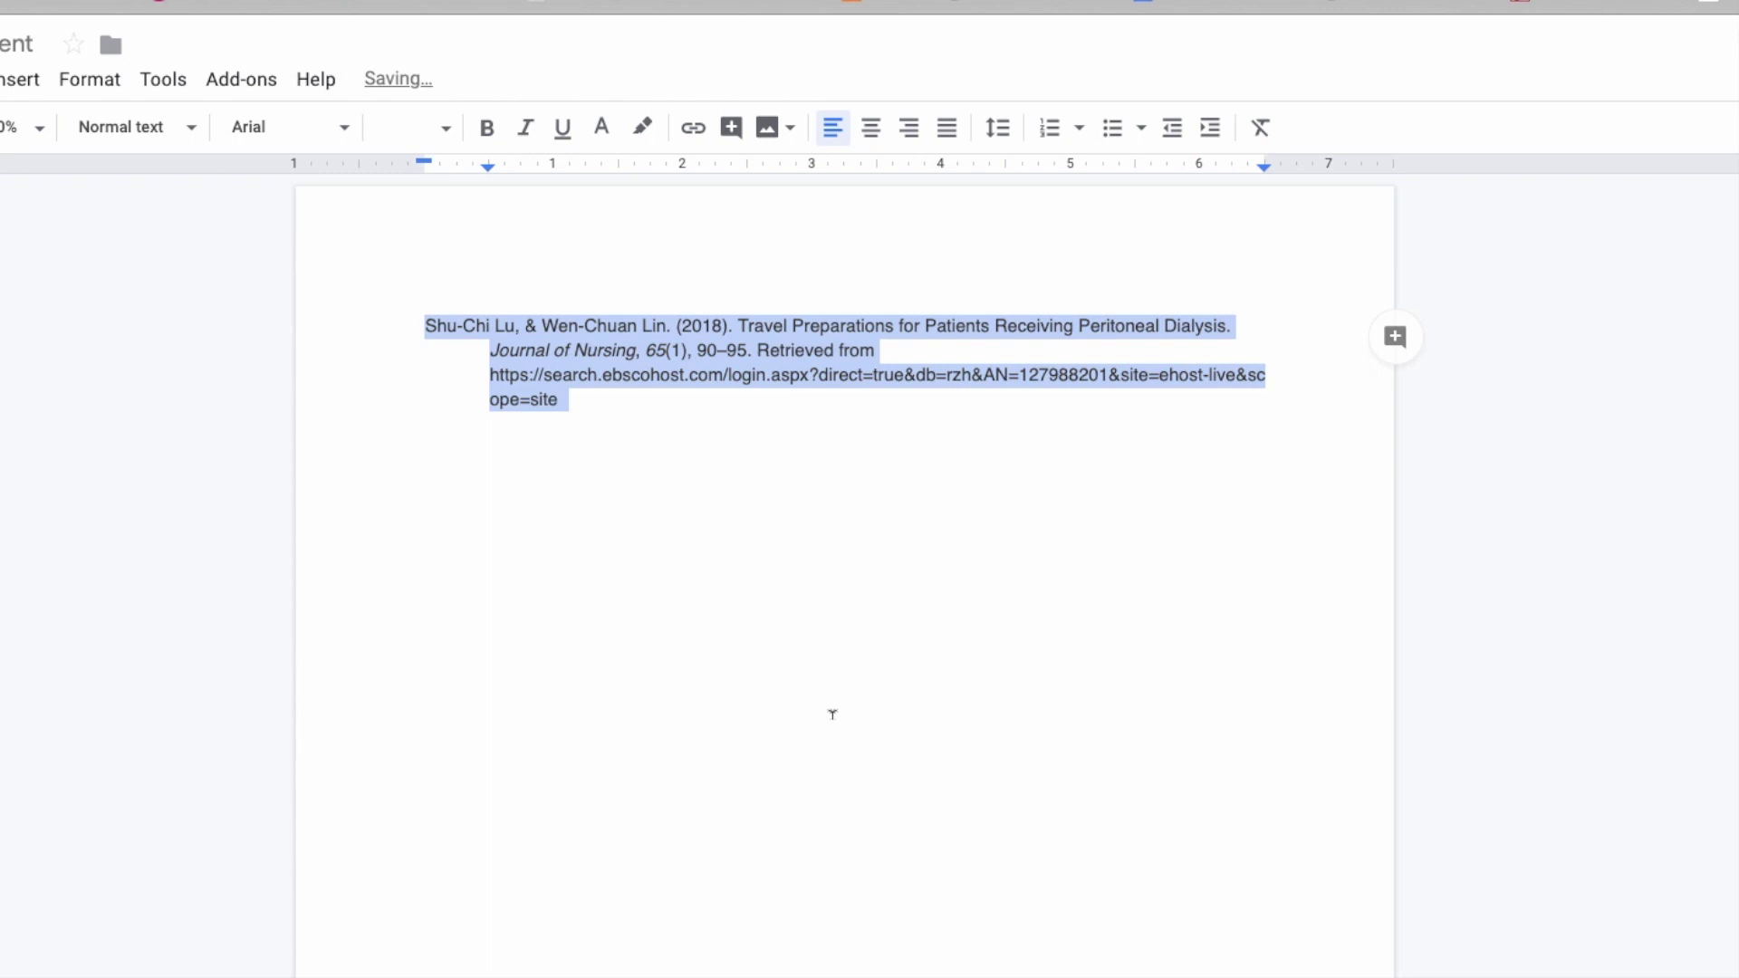
left_click(690, 444)
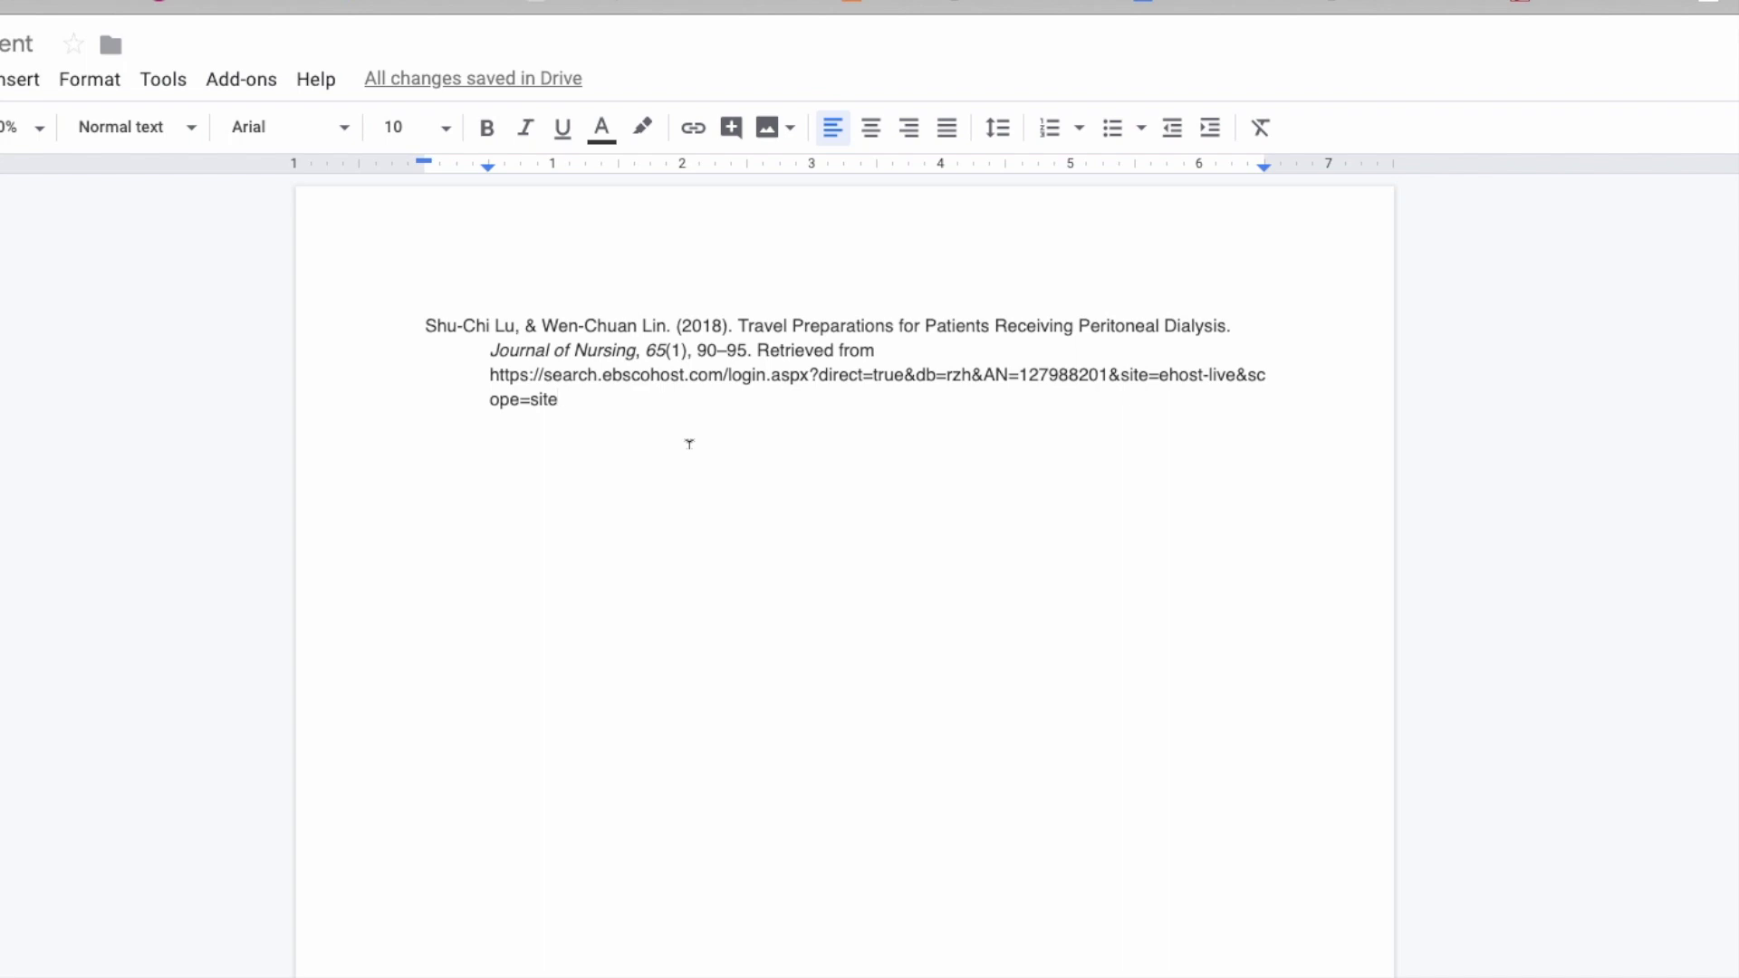
key("super+Tab")
key("super+Tab")
key("super+Tab")
key("super+Tab")
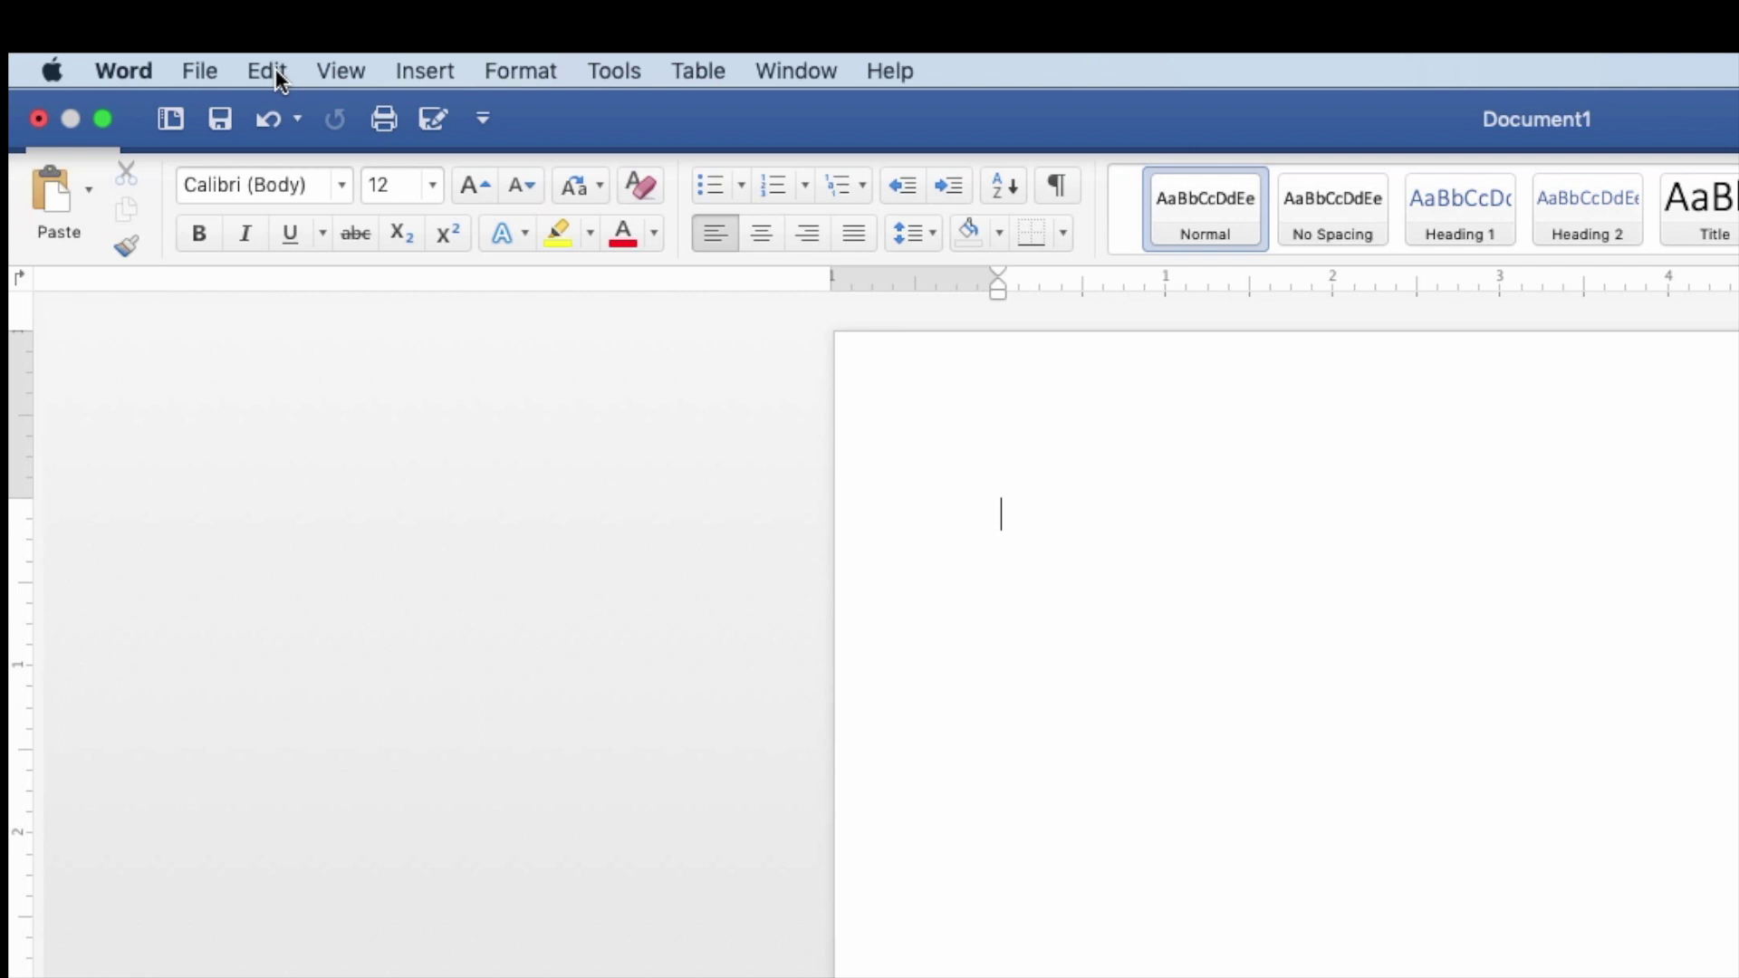
Step: Paste the APA reference into Word's Document1 using Paste and Match Formatting
left_click(272, 73)
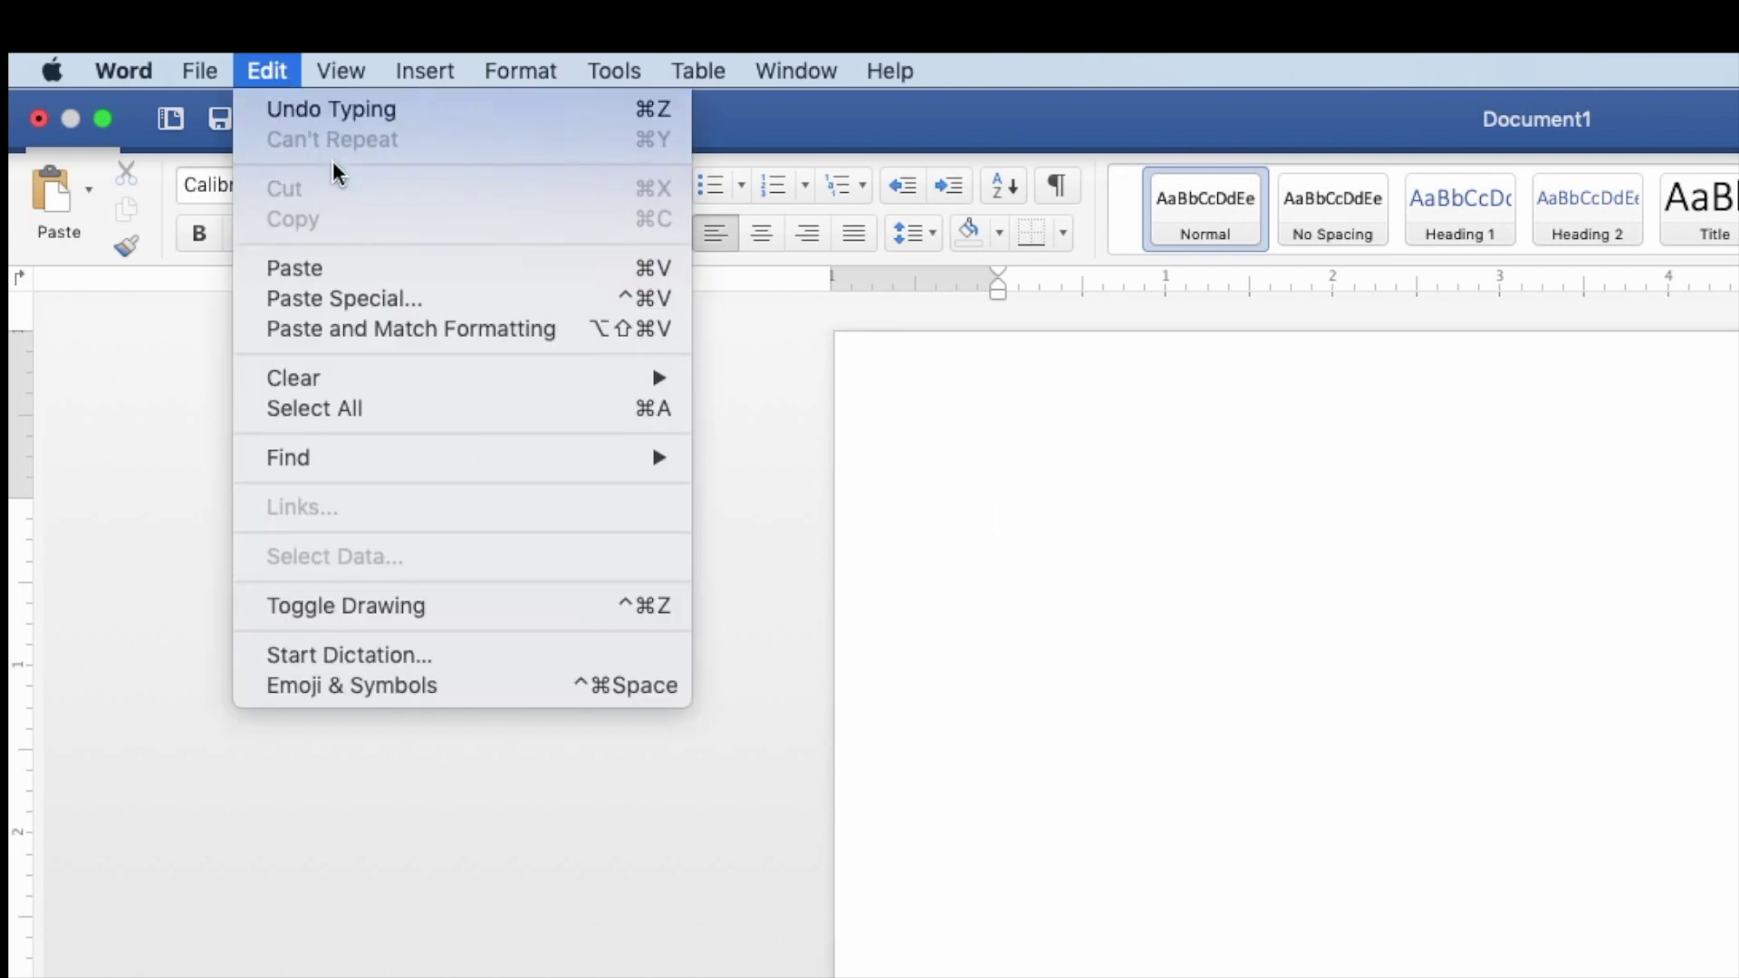
left_click(371, 333)
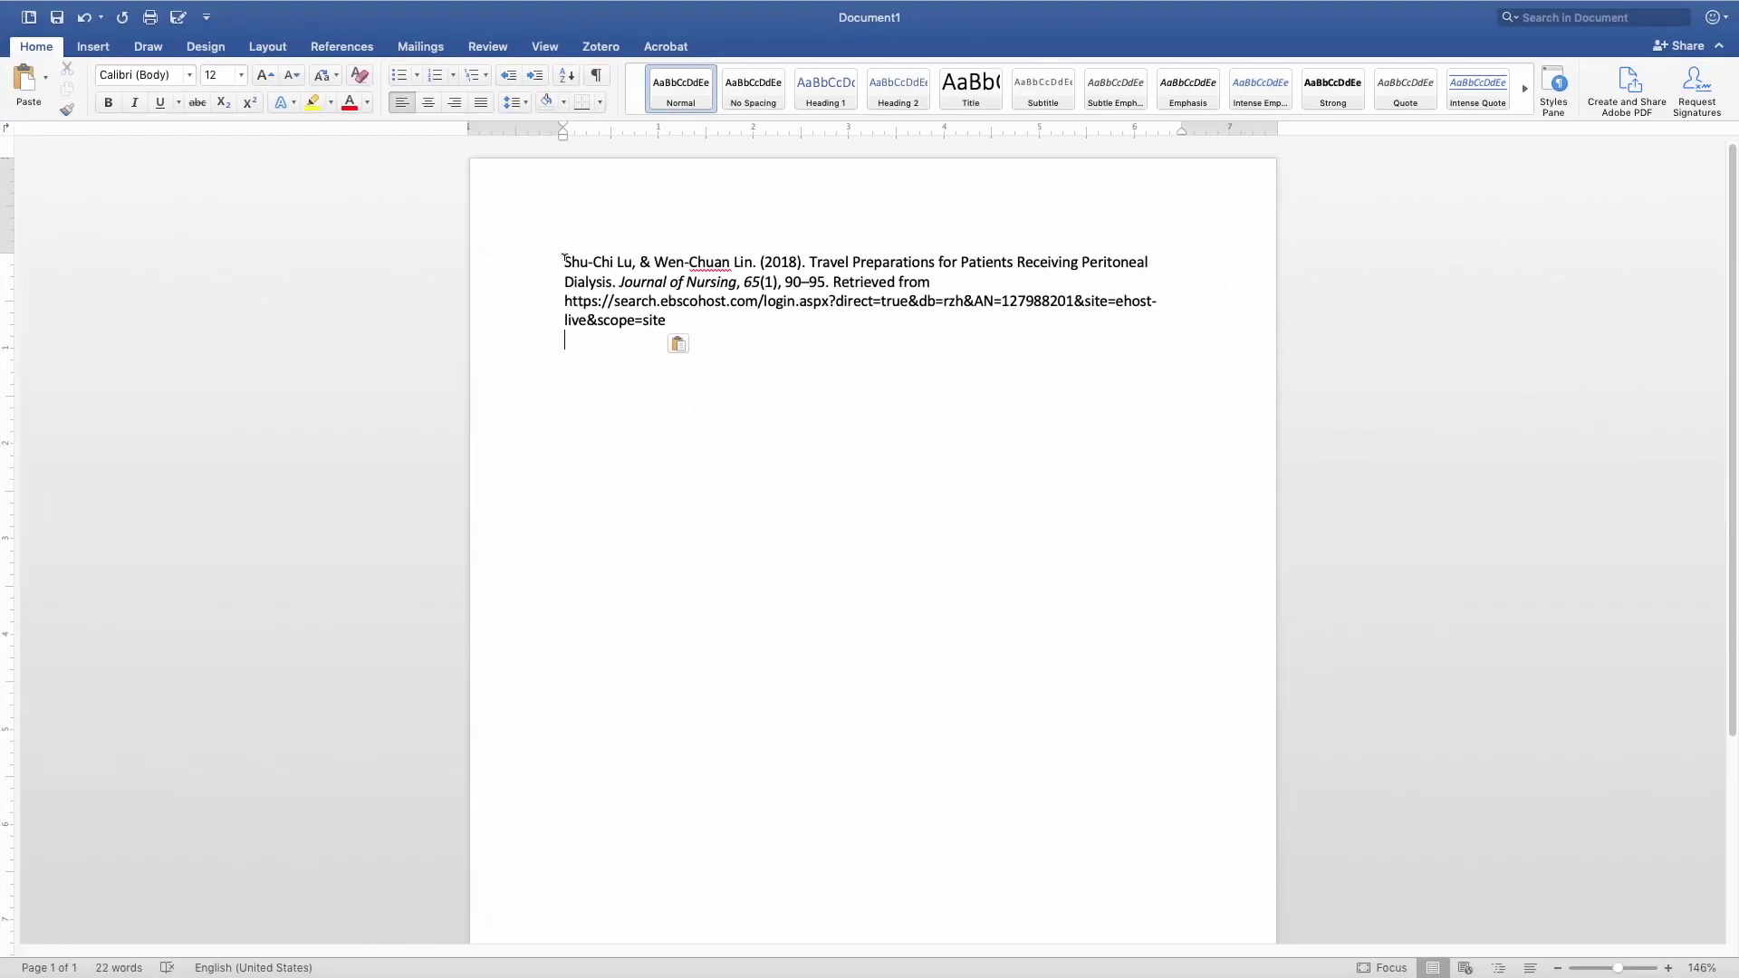
left_click_drag(564, 258, 676, 341)
key("super+c")
key("BackSpace")
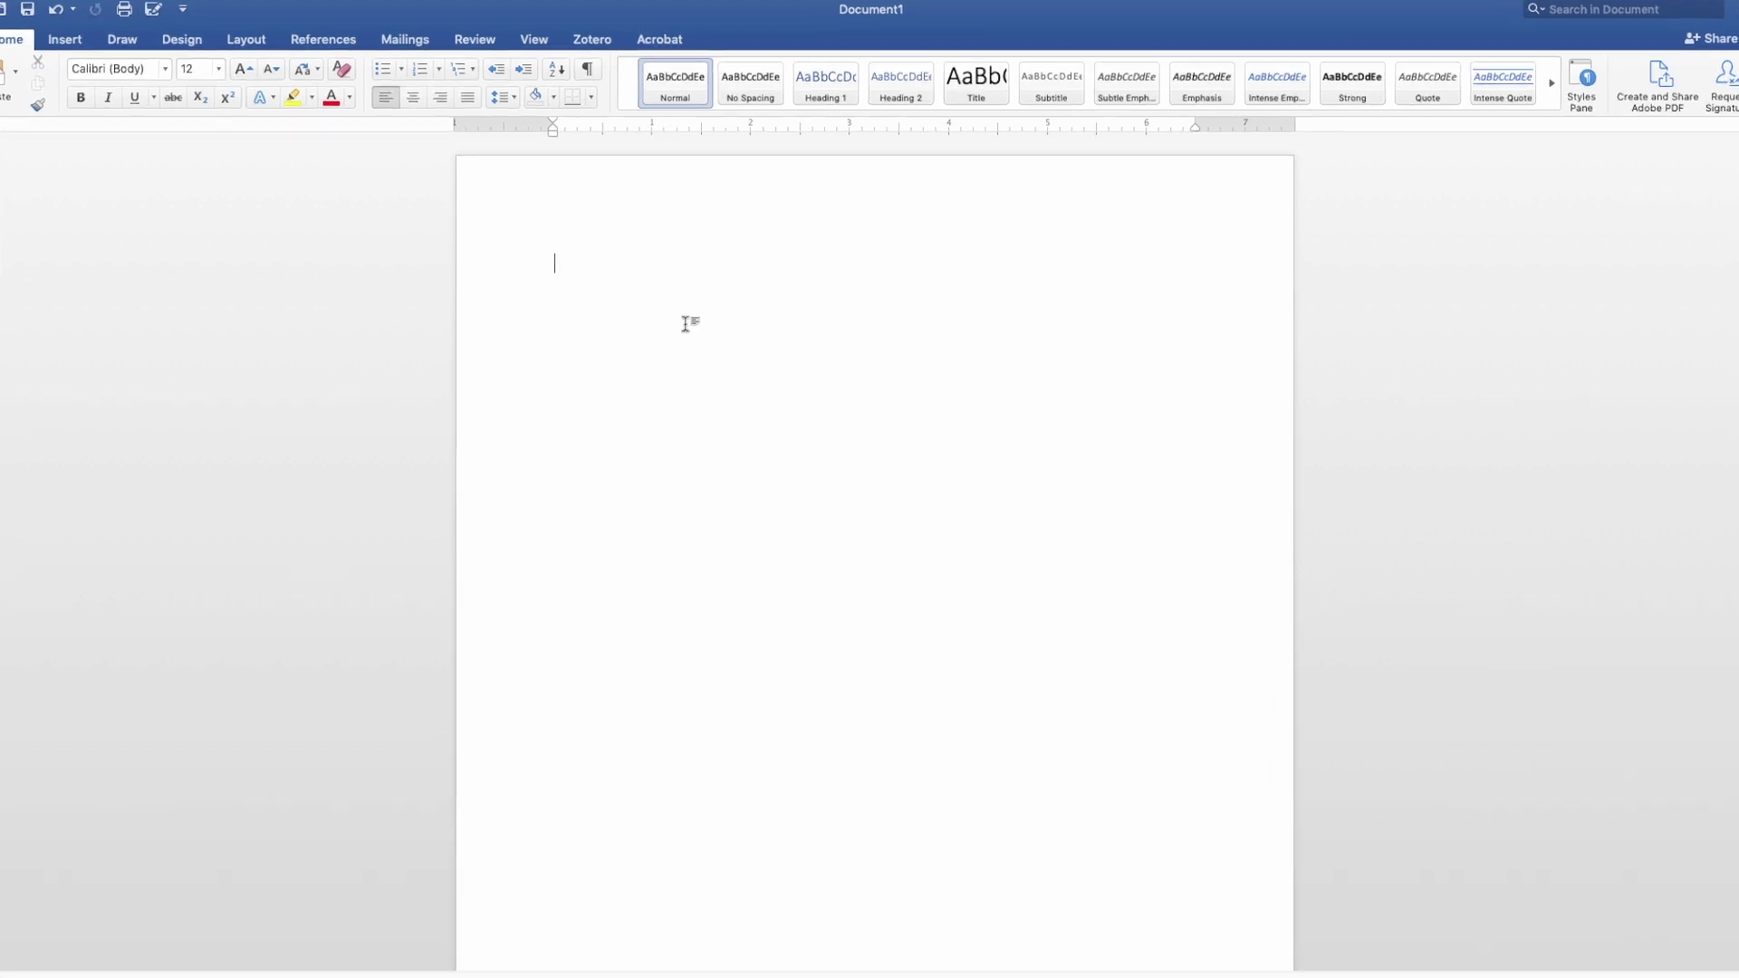
key("super+v")
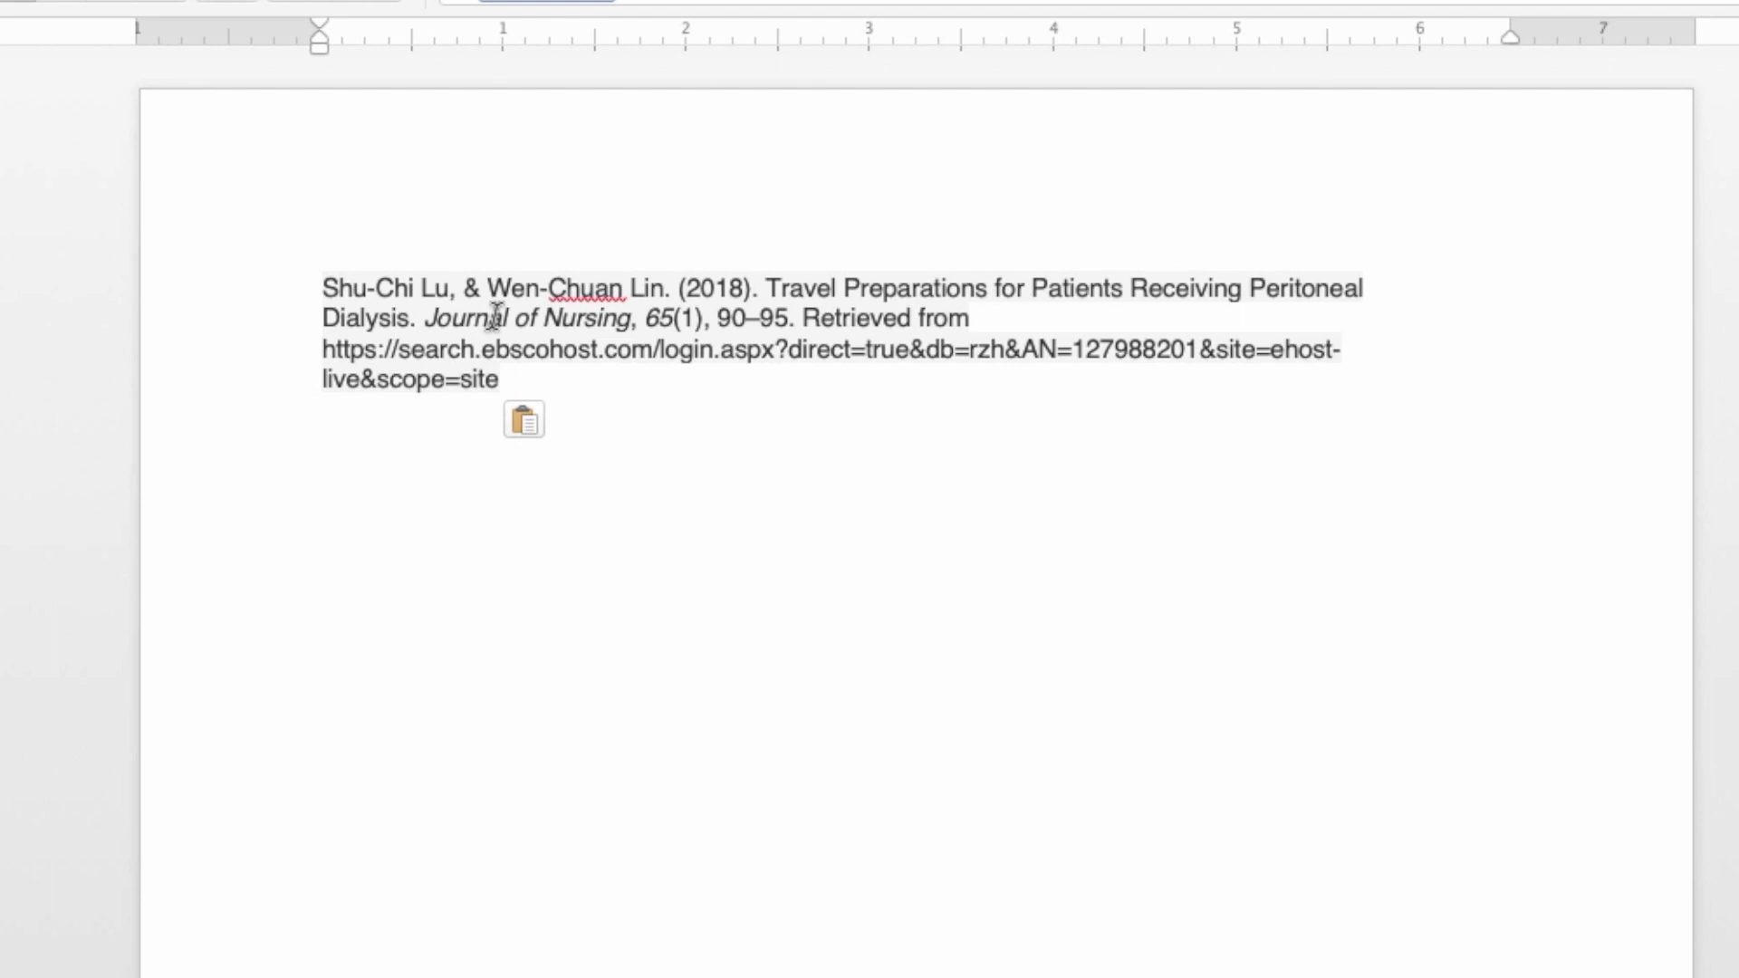
left_click(547, 424)
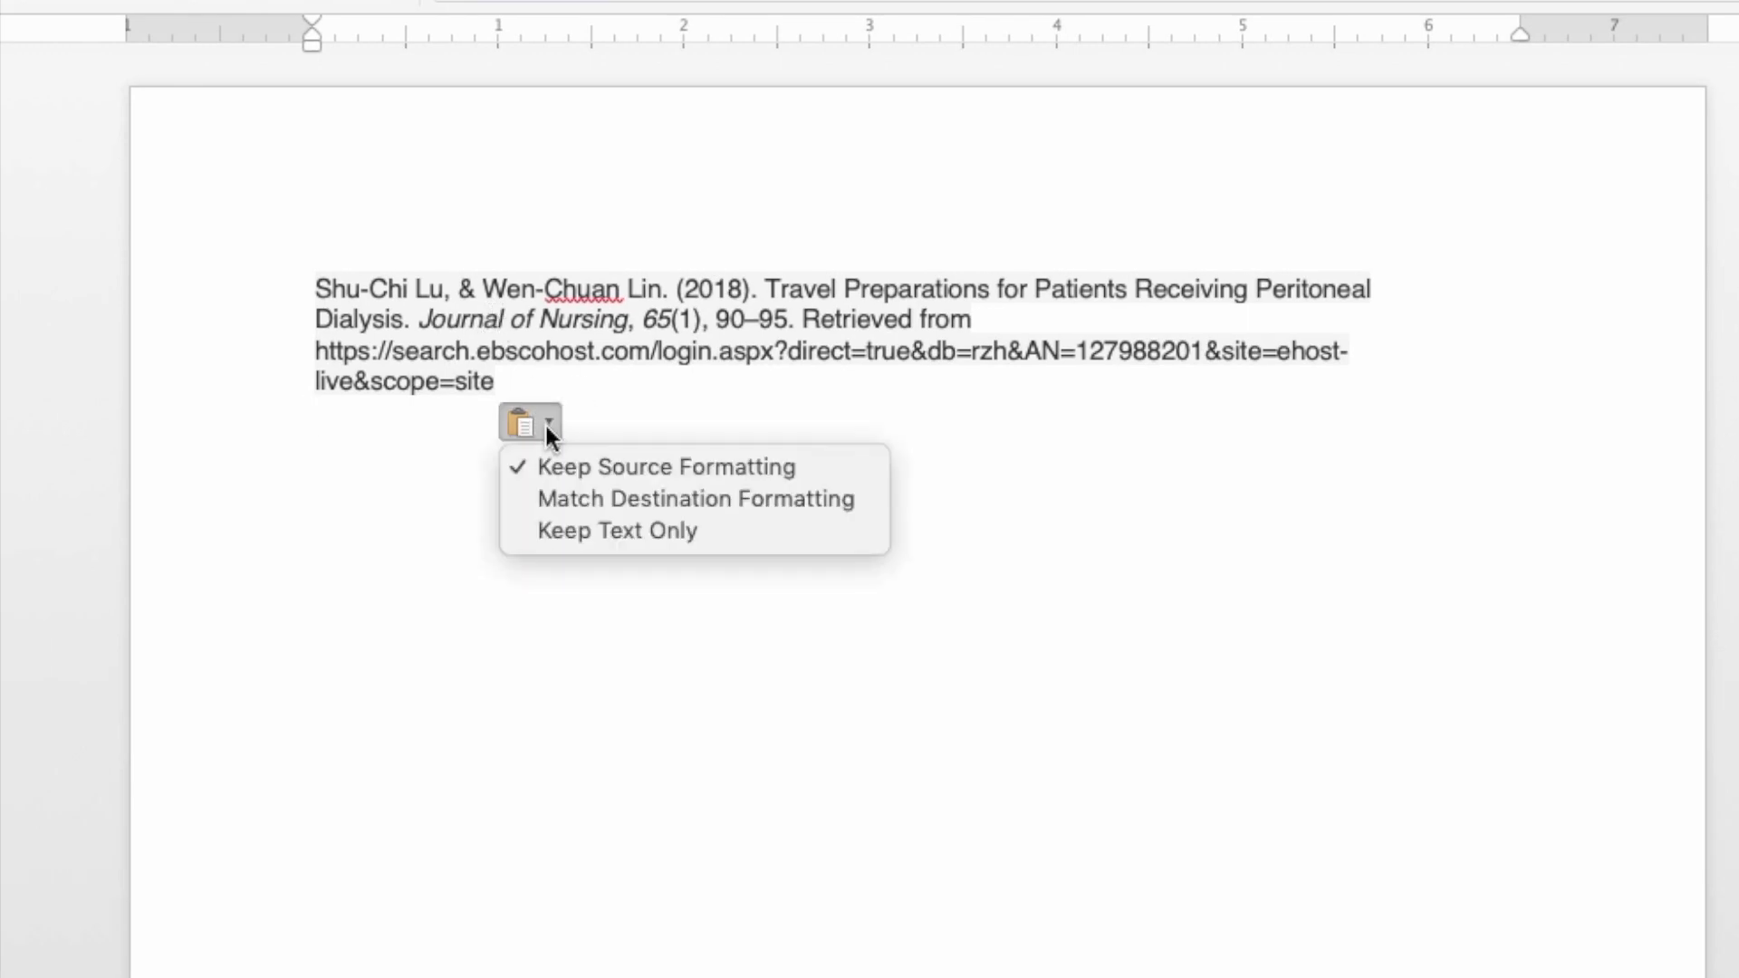
left_click(581, 505)
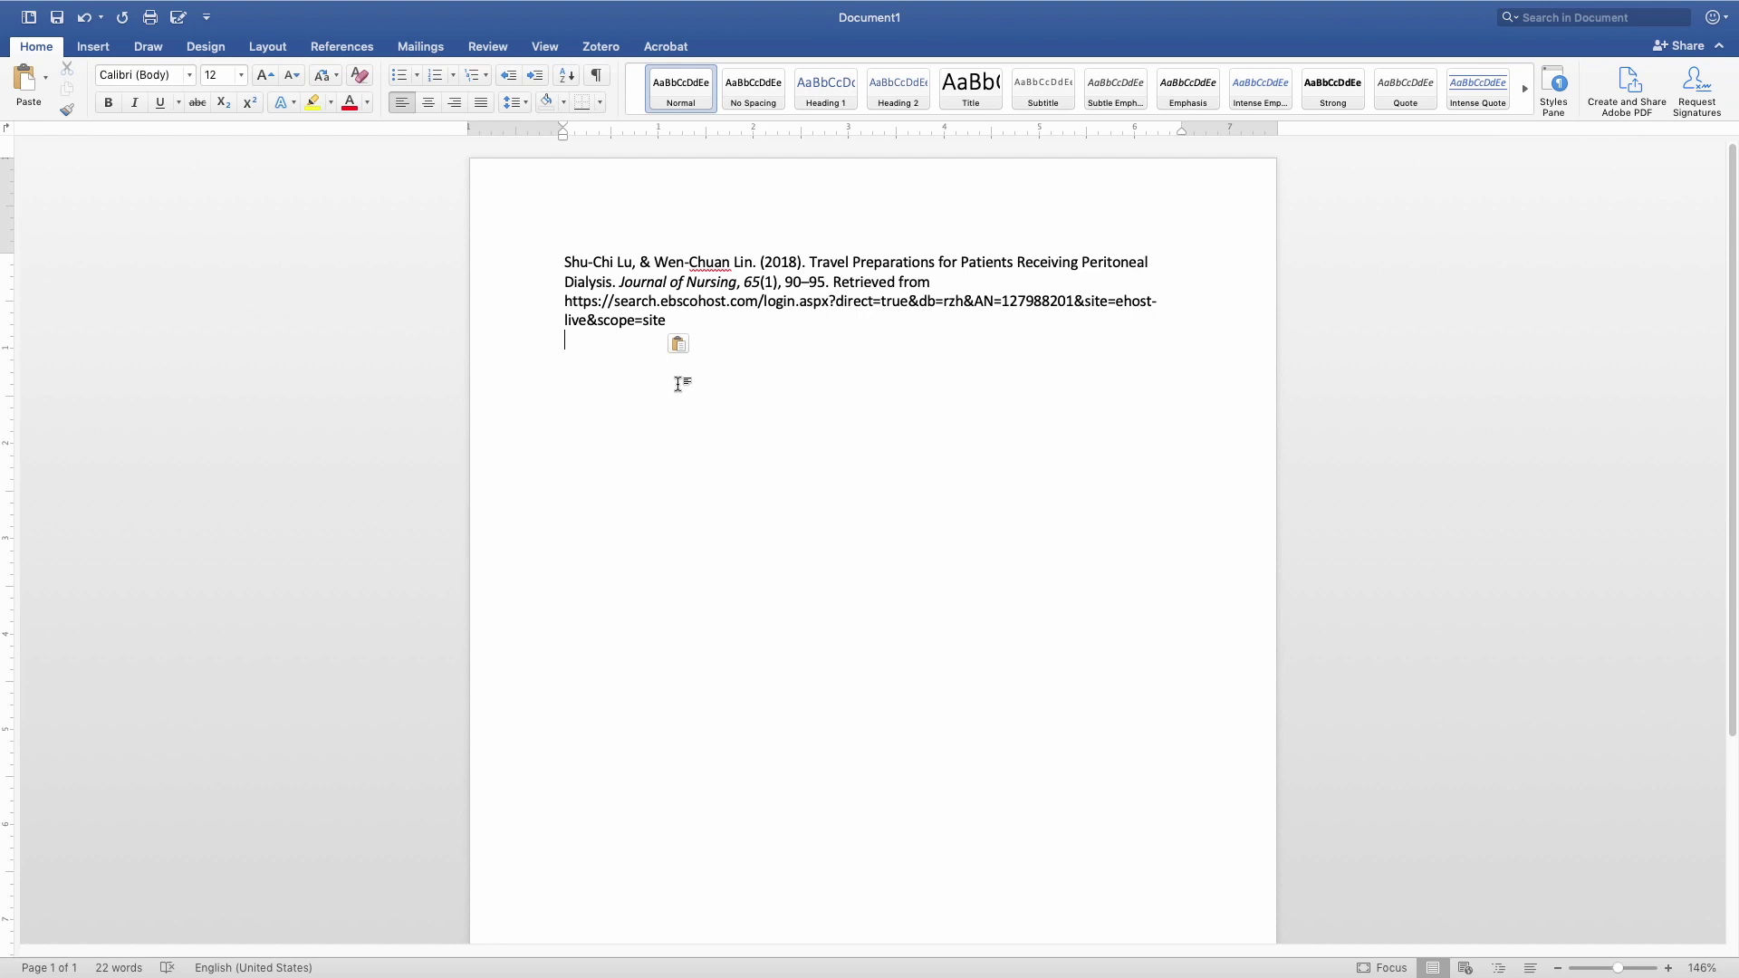
key("super+a")
mouse_move(562, 128)
left_mouse_down()
mouse_move(612, 125)
mouse_move(564, 138)
left_mouse_up()
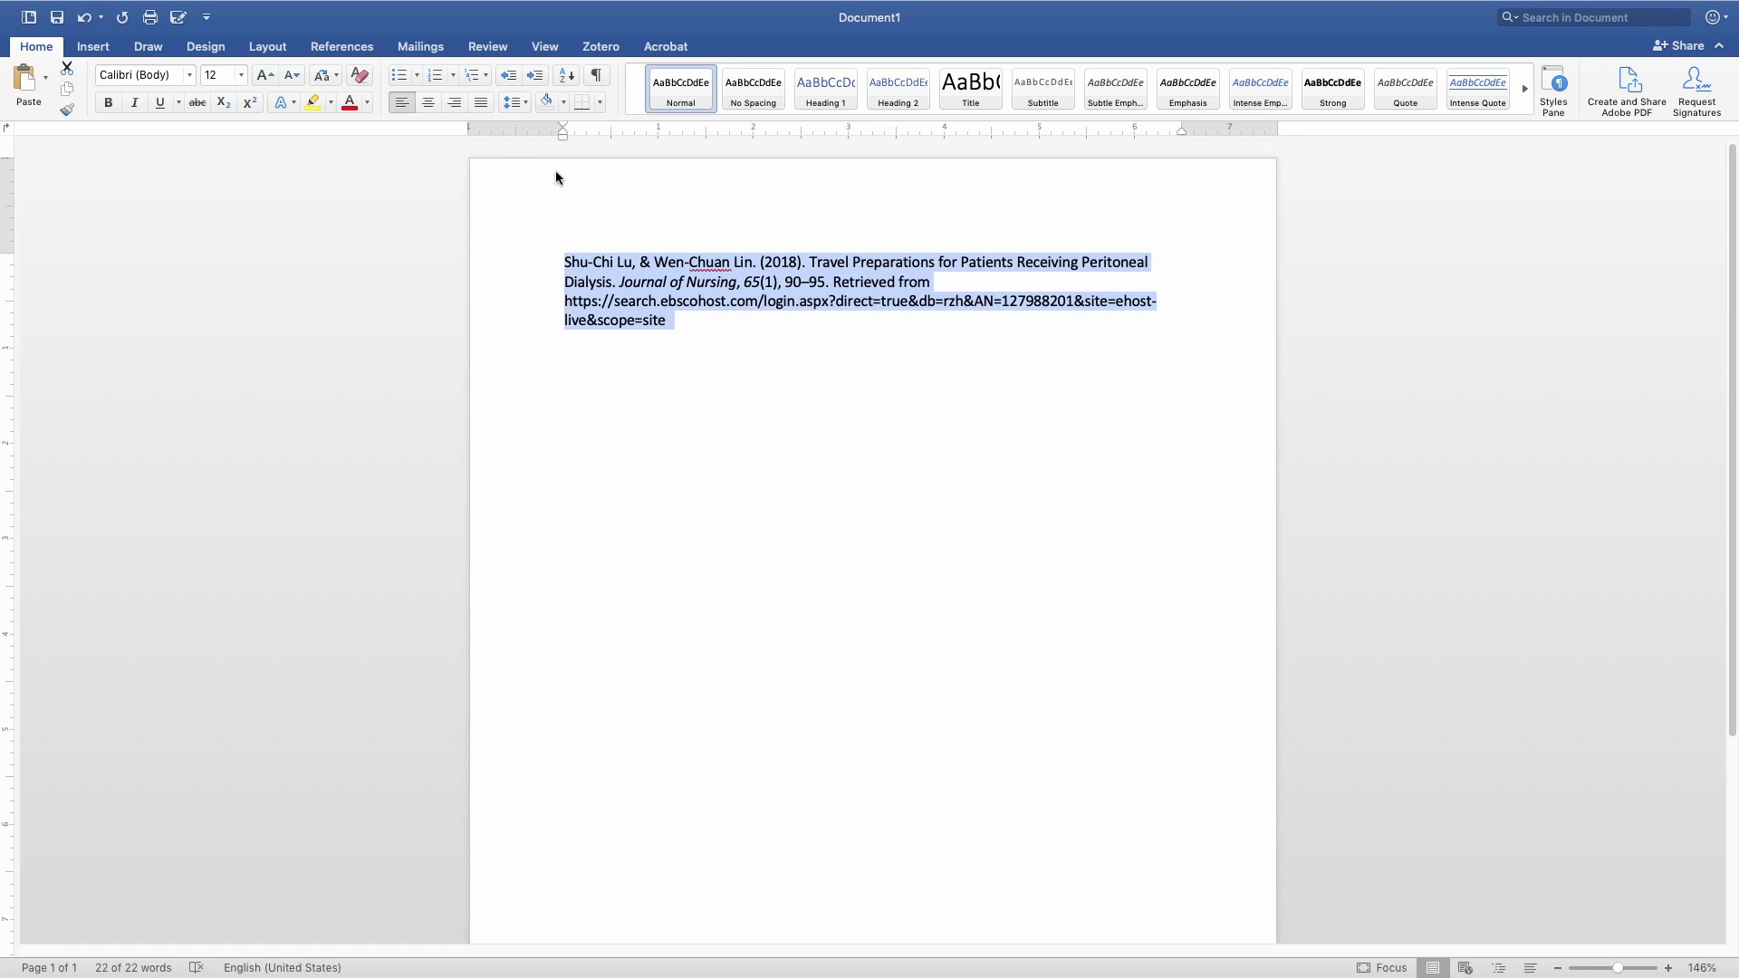
left_click(546, 47)
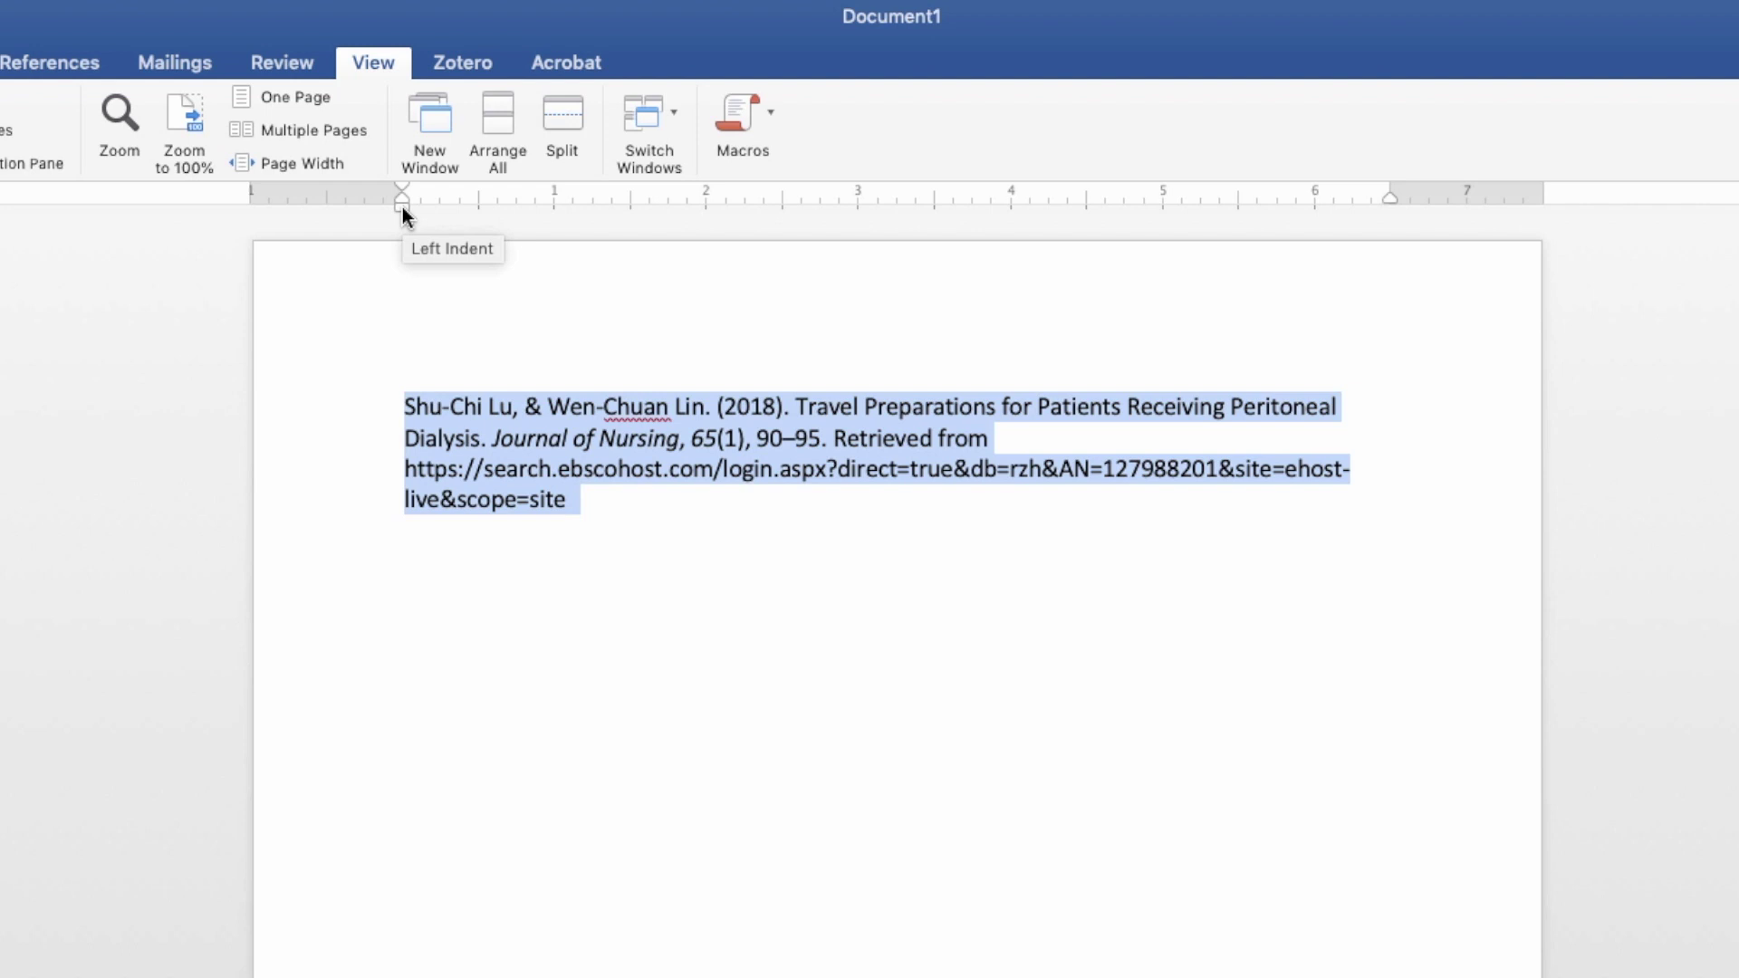
mouse_move(402, 208)
left_mouse_down()
mouse_move(477, 217)
mouse_move(476, 182)
mouse_move(404, 186)
left_mouse_up()
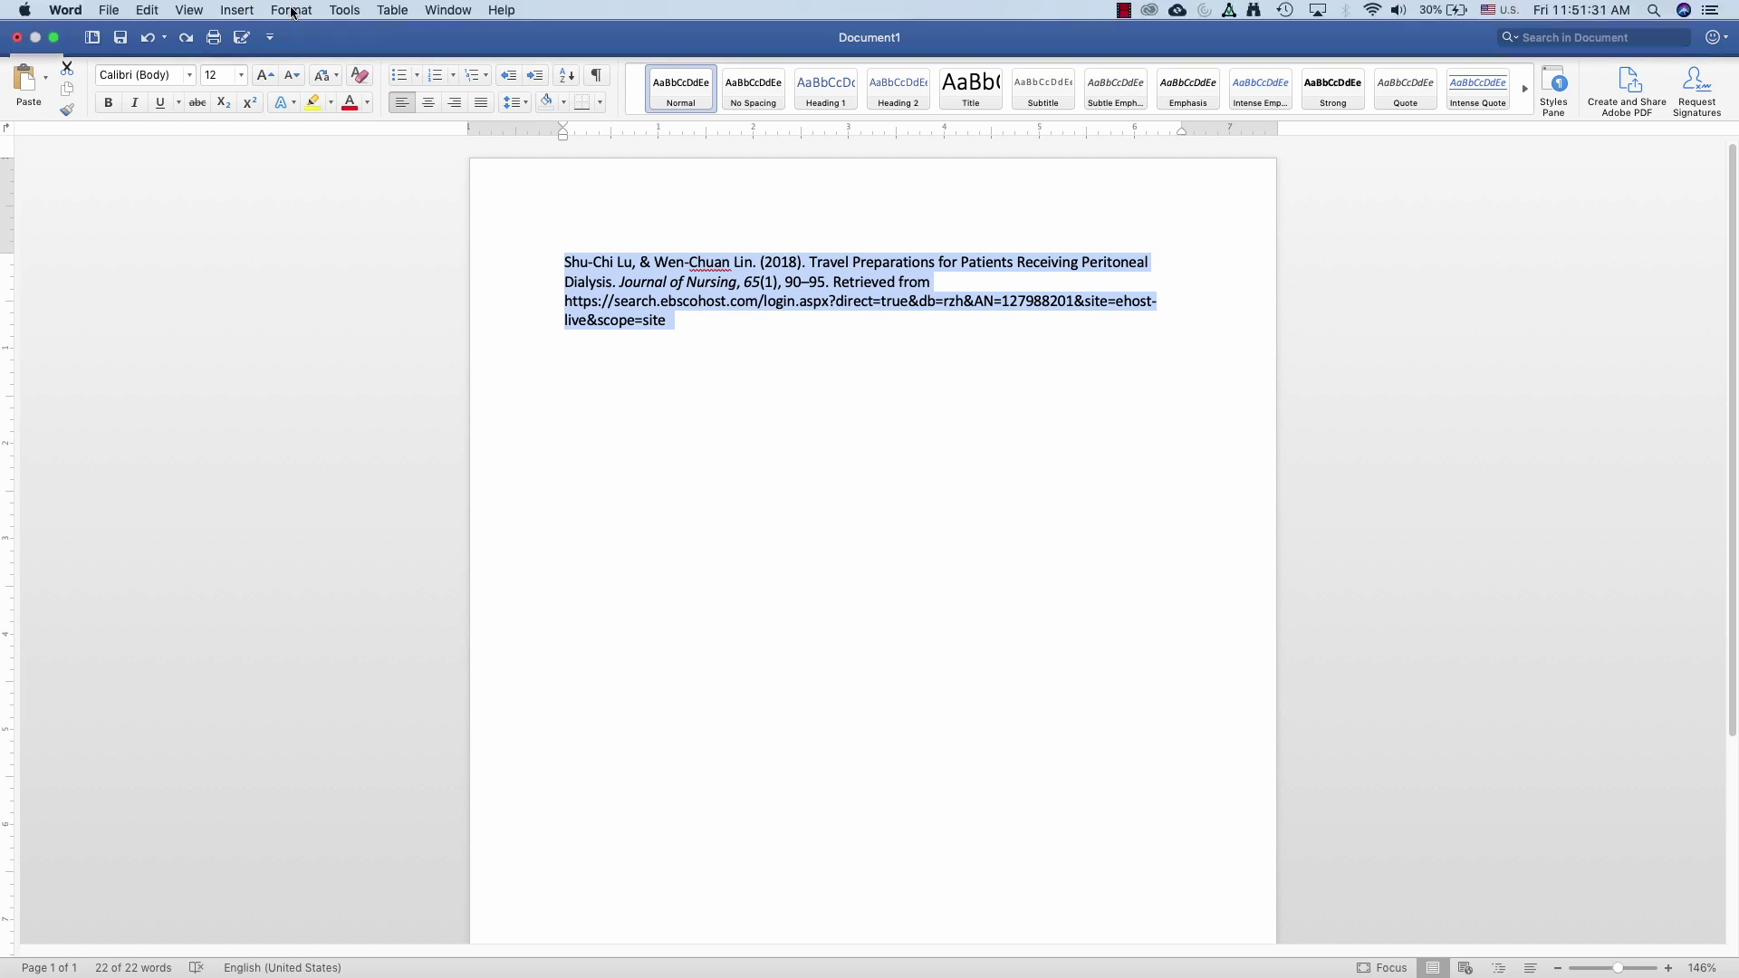
Step: Set the Word citation's paragraph Special indent to Hanging by 0.5 inch
left_click(292, 10)
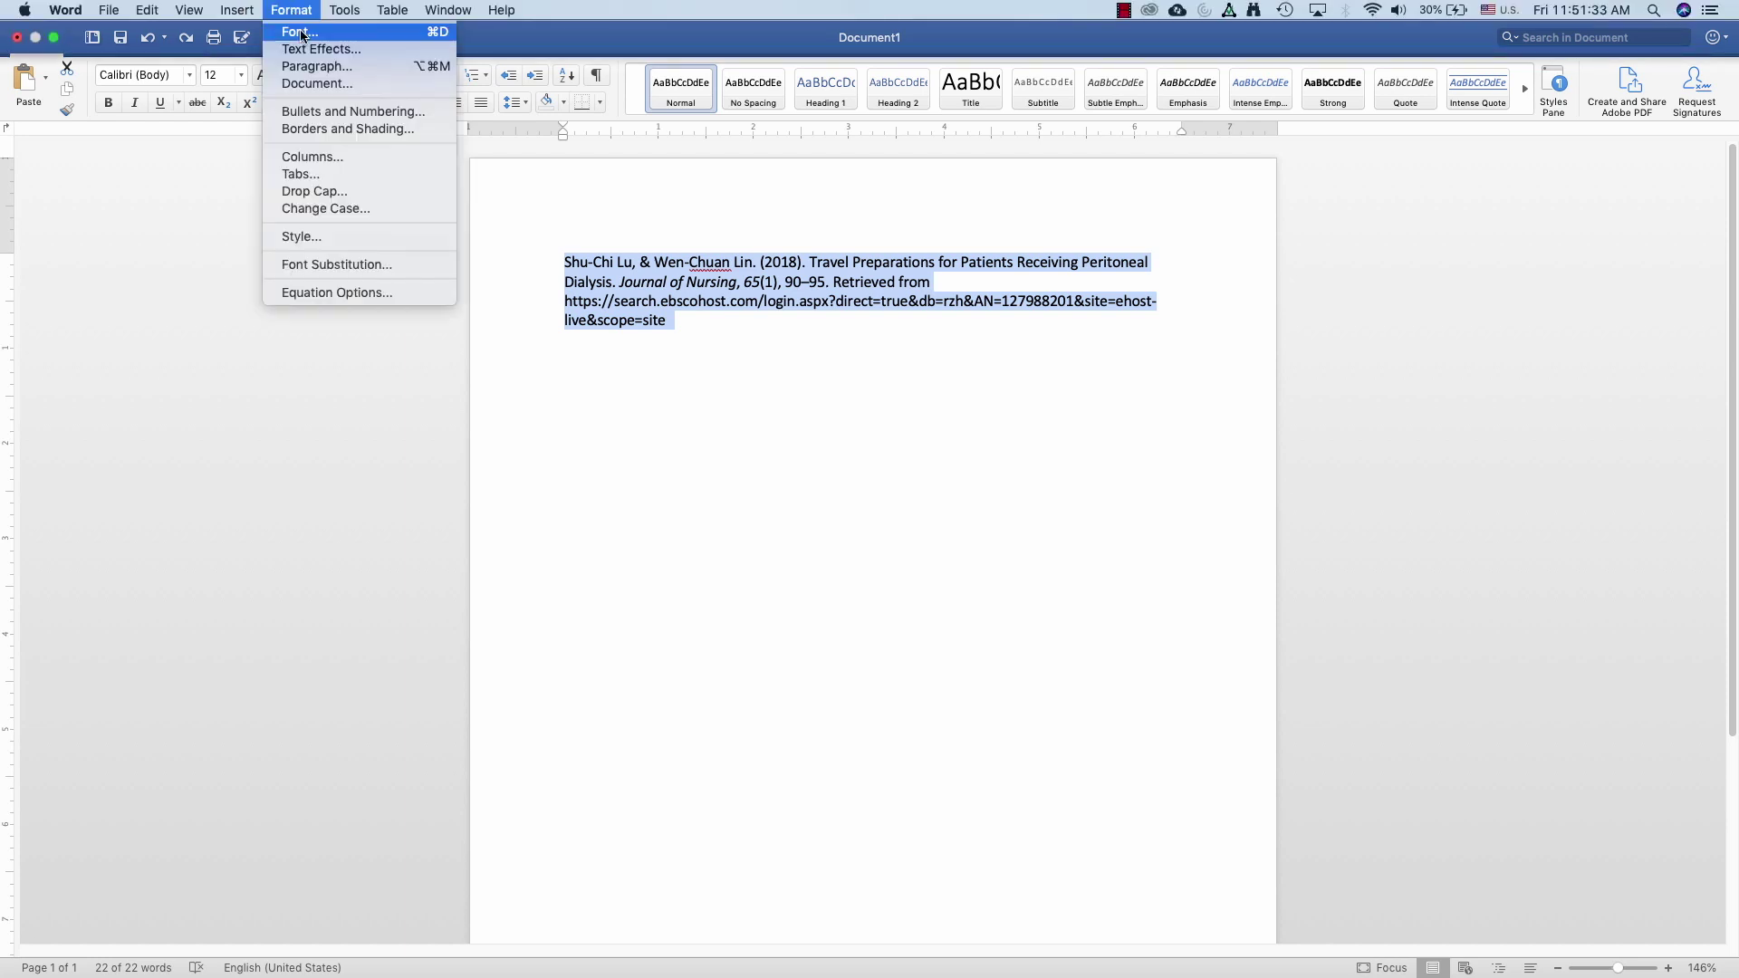
left_click(310, 68)
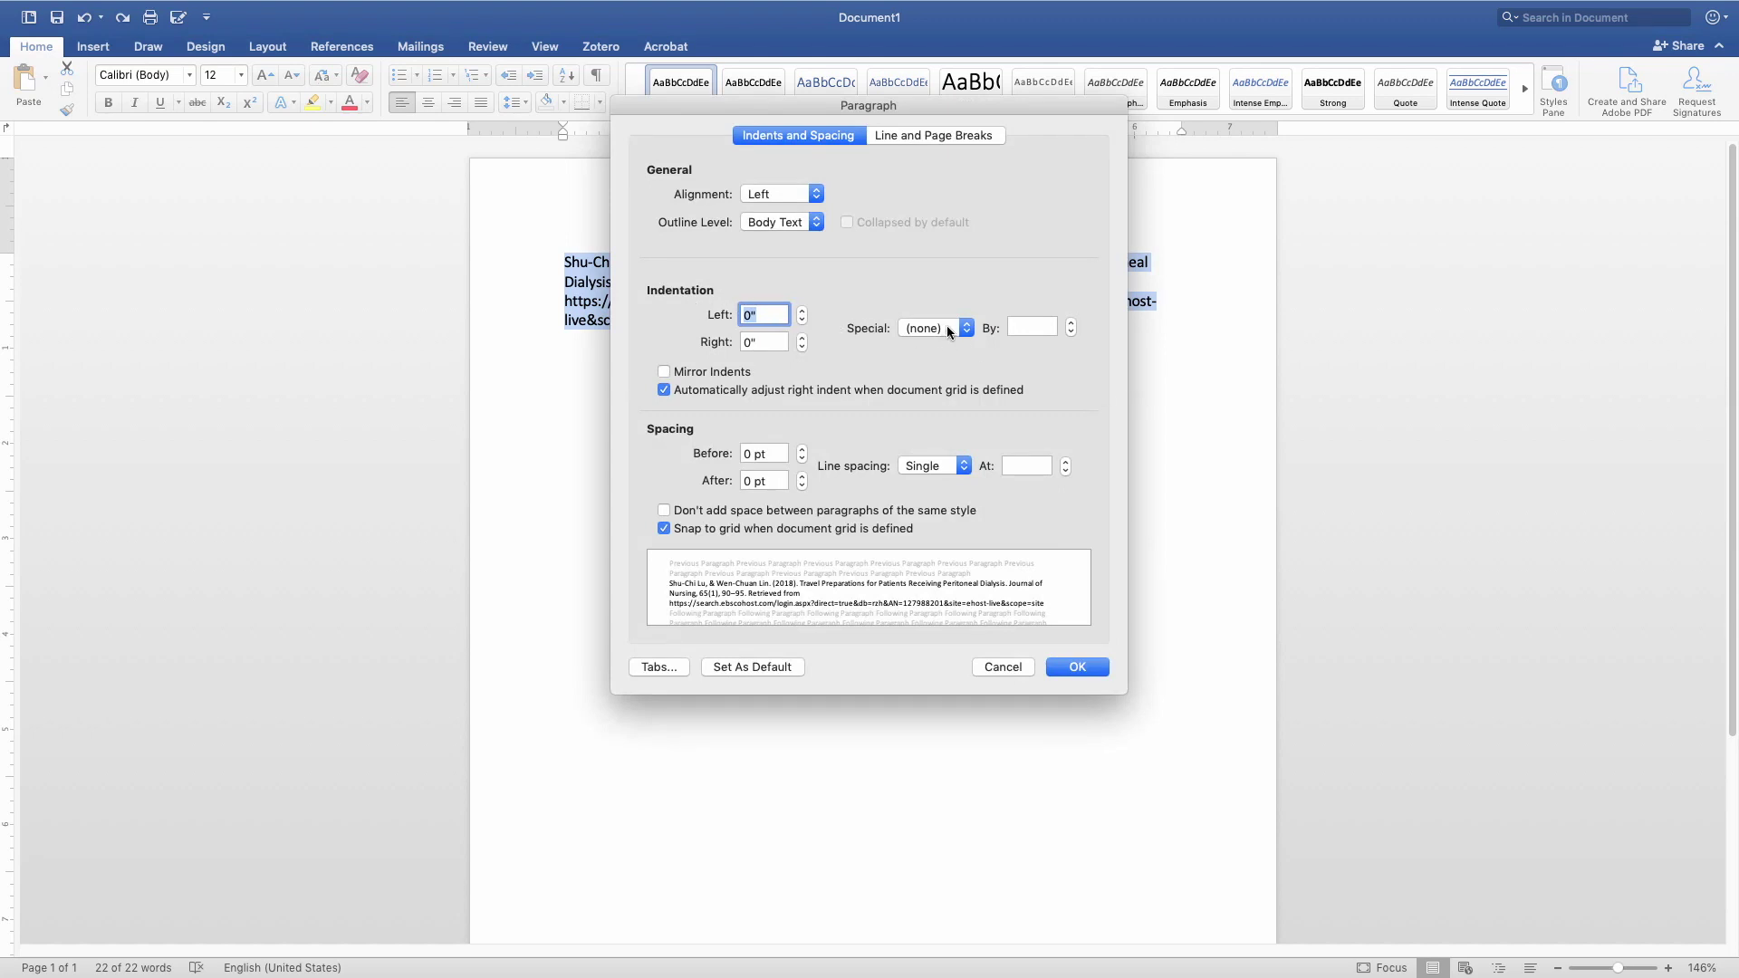
left_click(947, 328)
left_click(948, 361)
left_click(1068, 670)
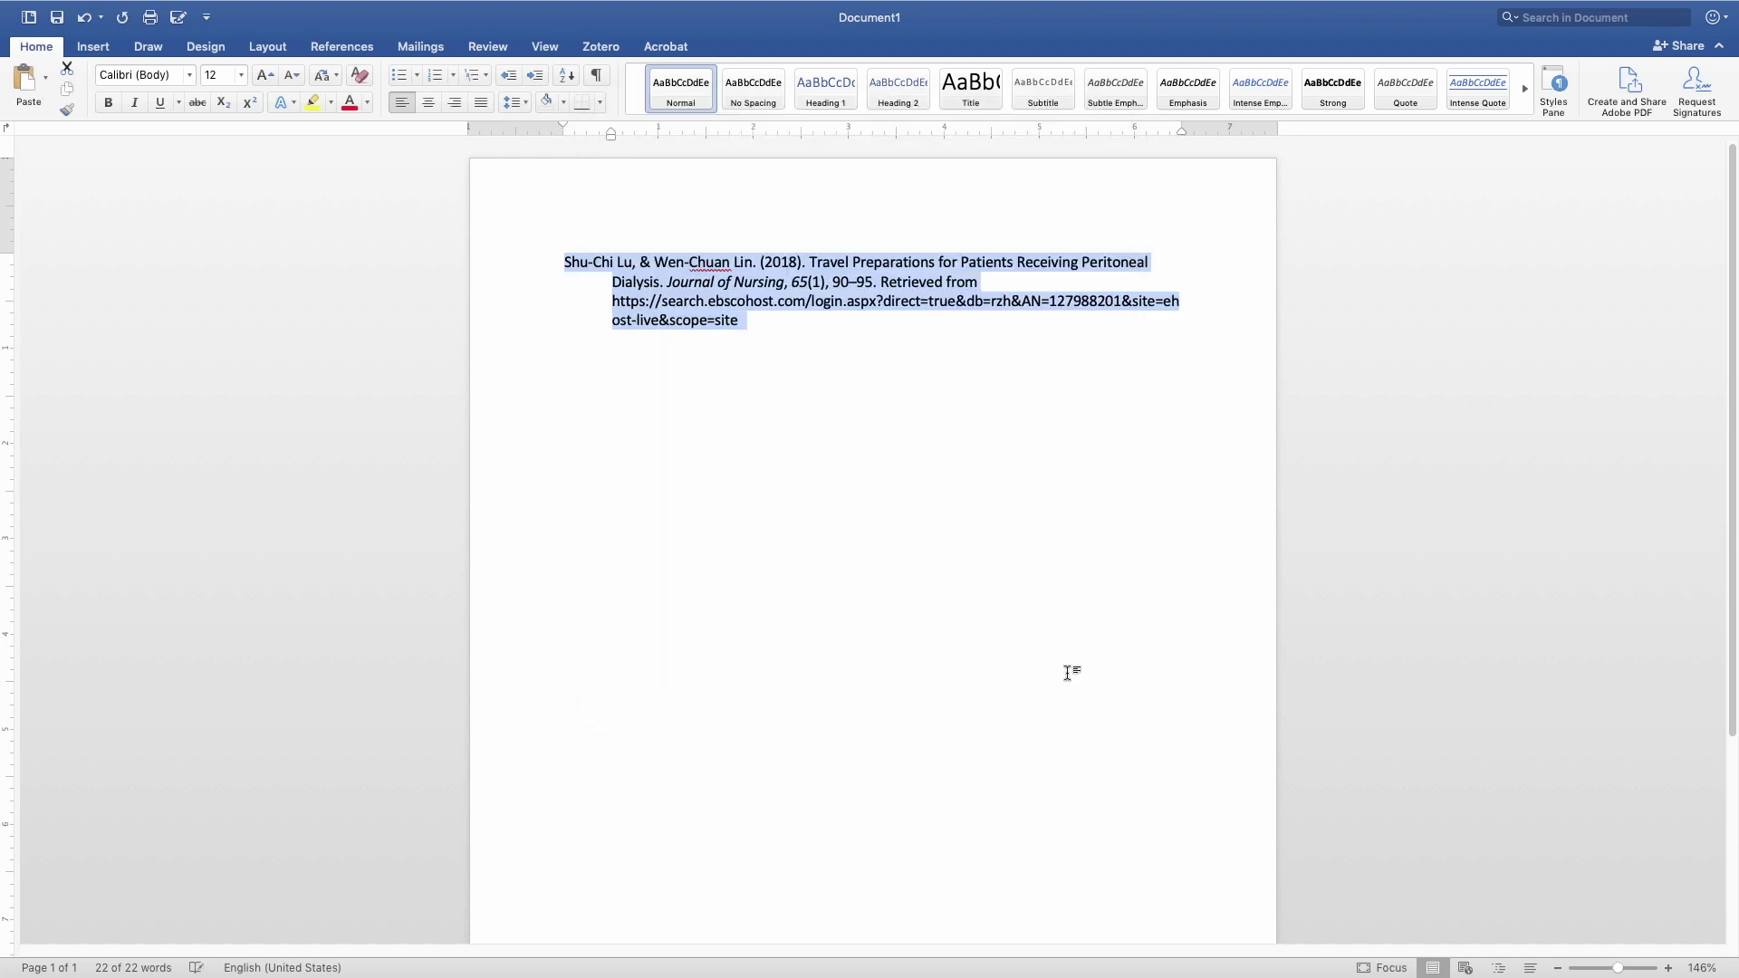
left_click(779, 331)
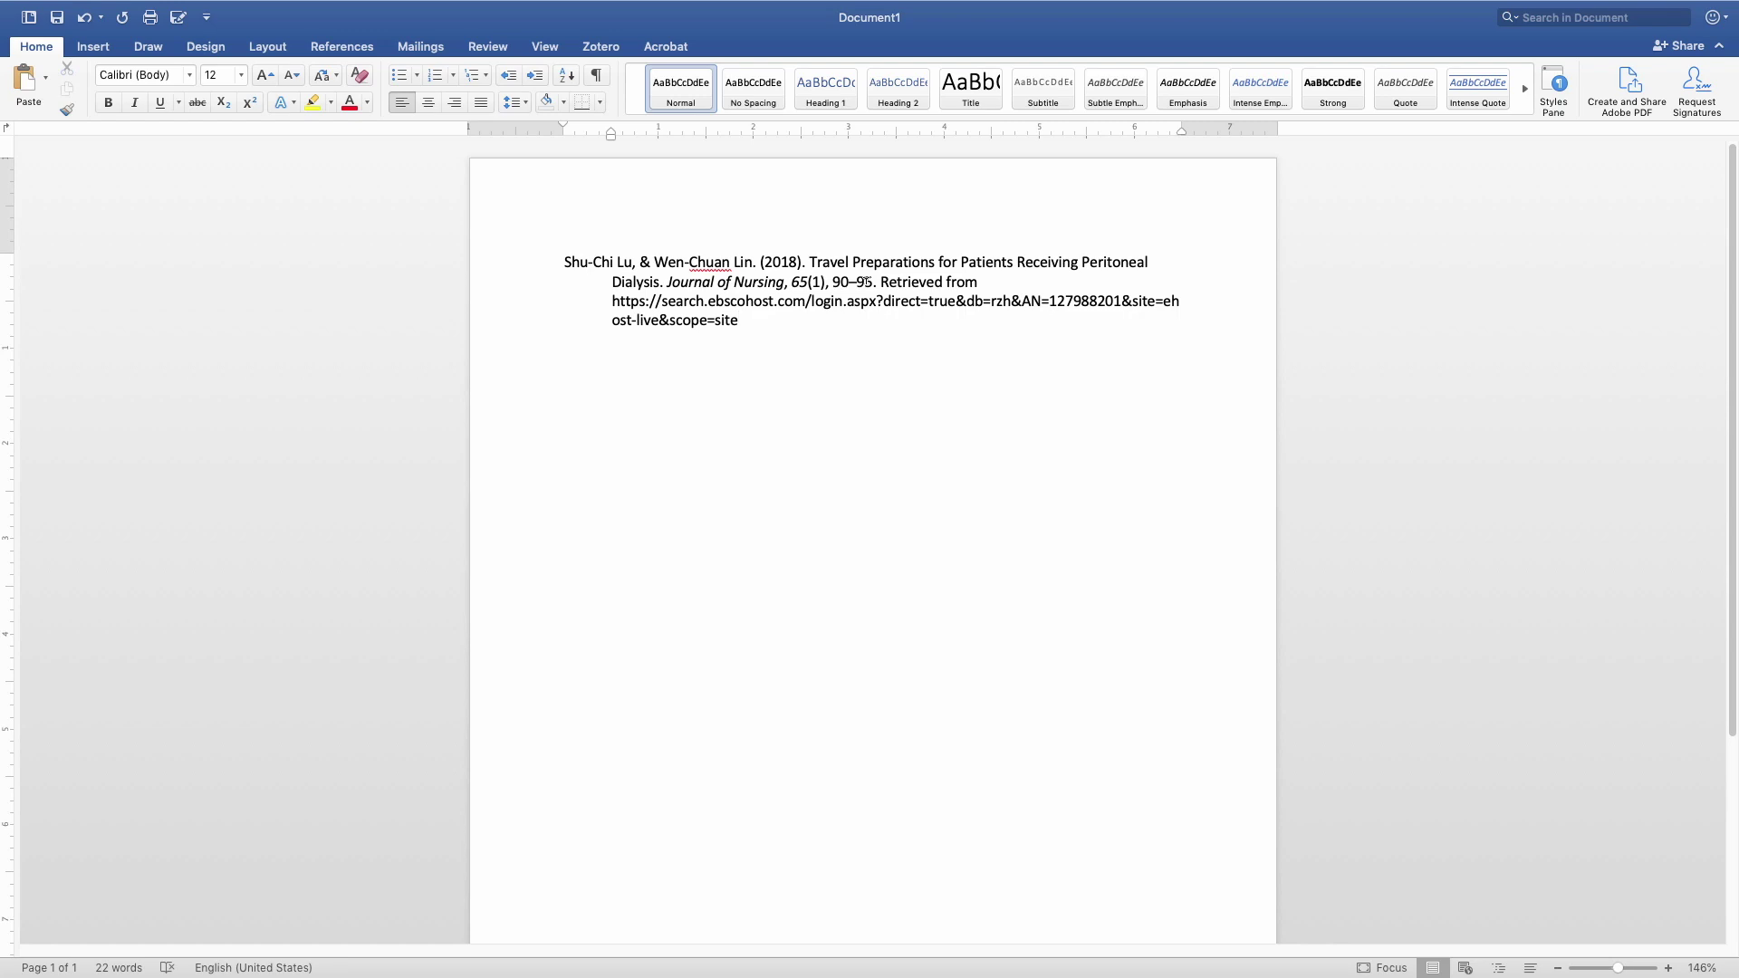
key("super+Tab")
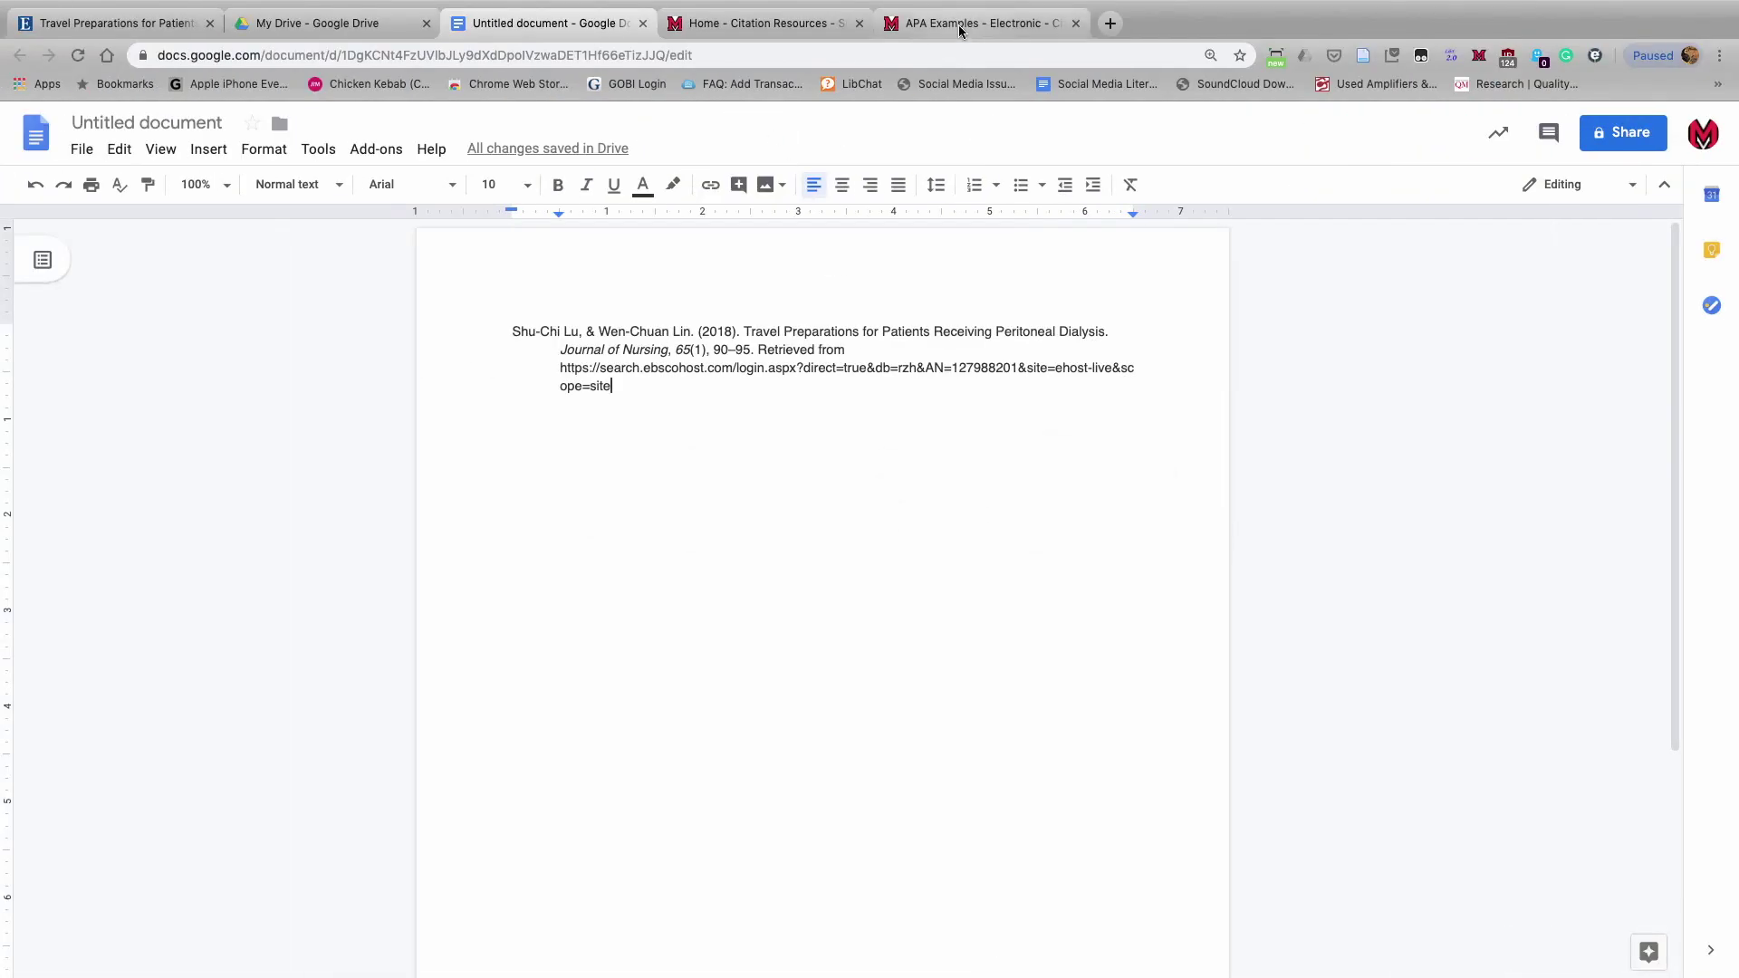
Step: Dismiss the chat popup and open the APA Examples - Electronic page in Citation Resources
left_click(776, 28)
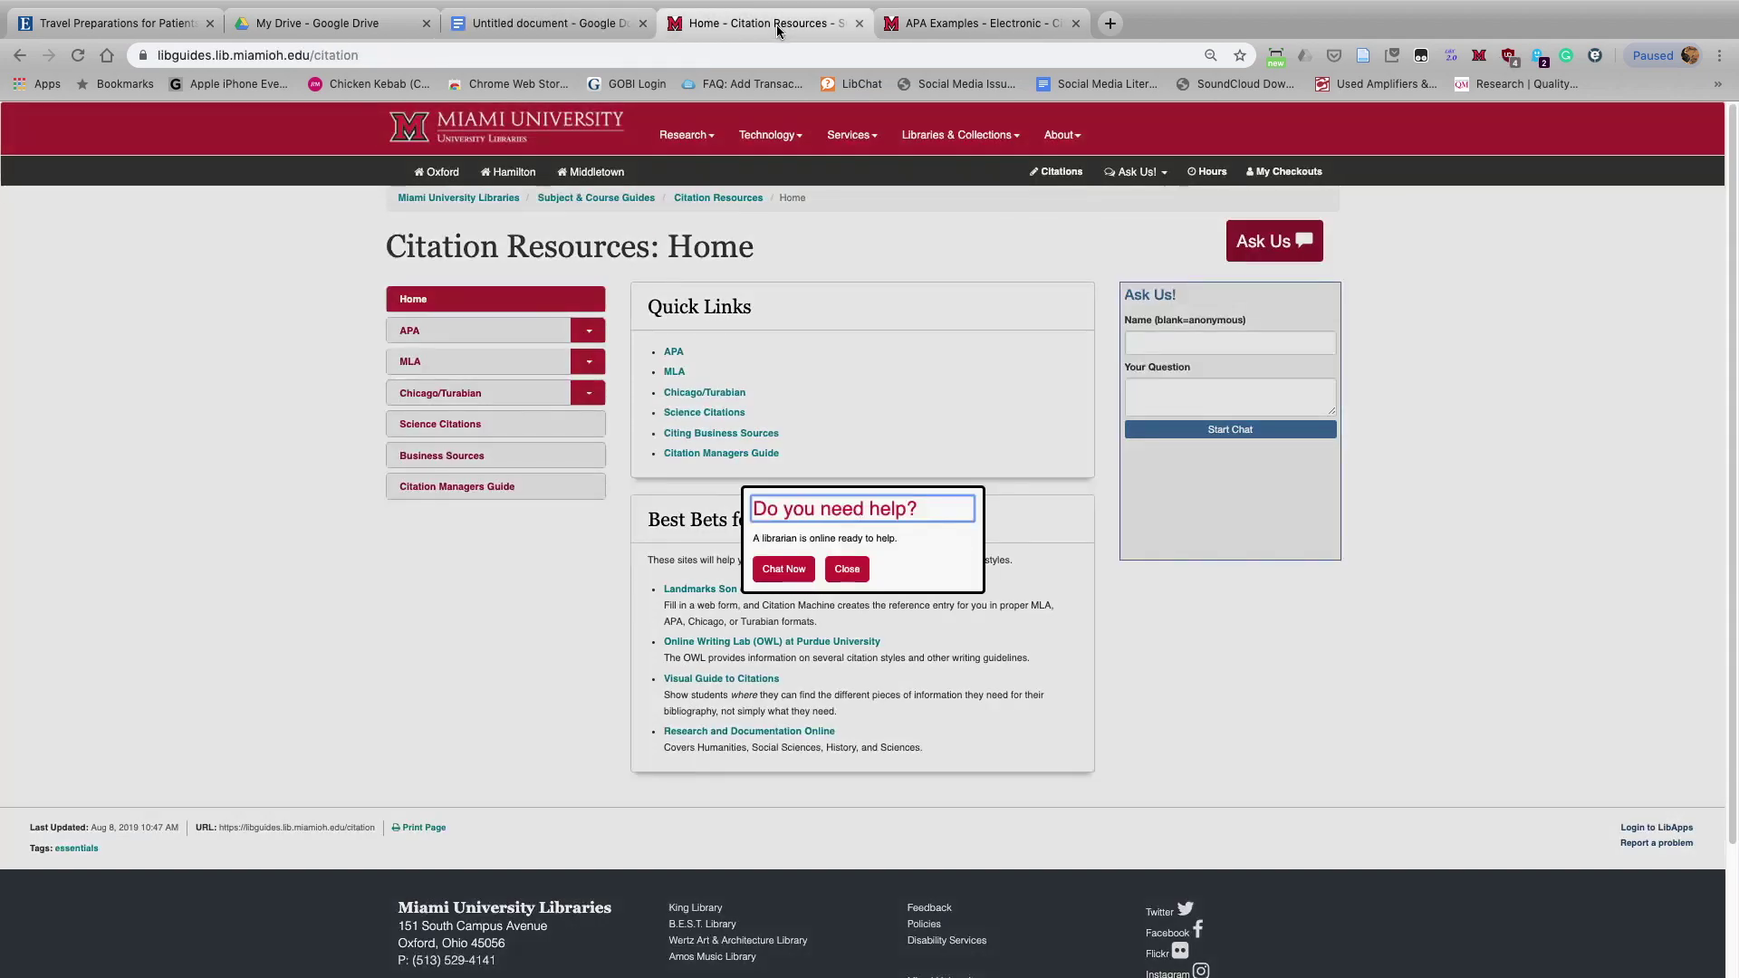
left_click(856, 570)
mouse_move(530, 363)
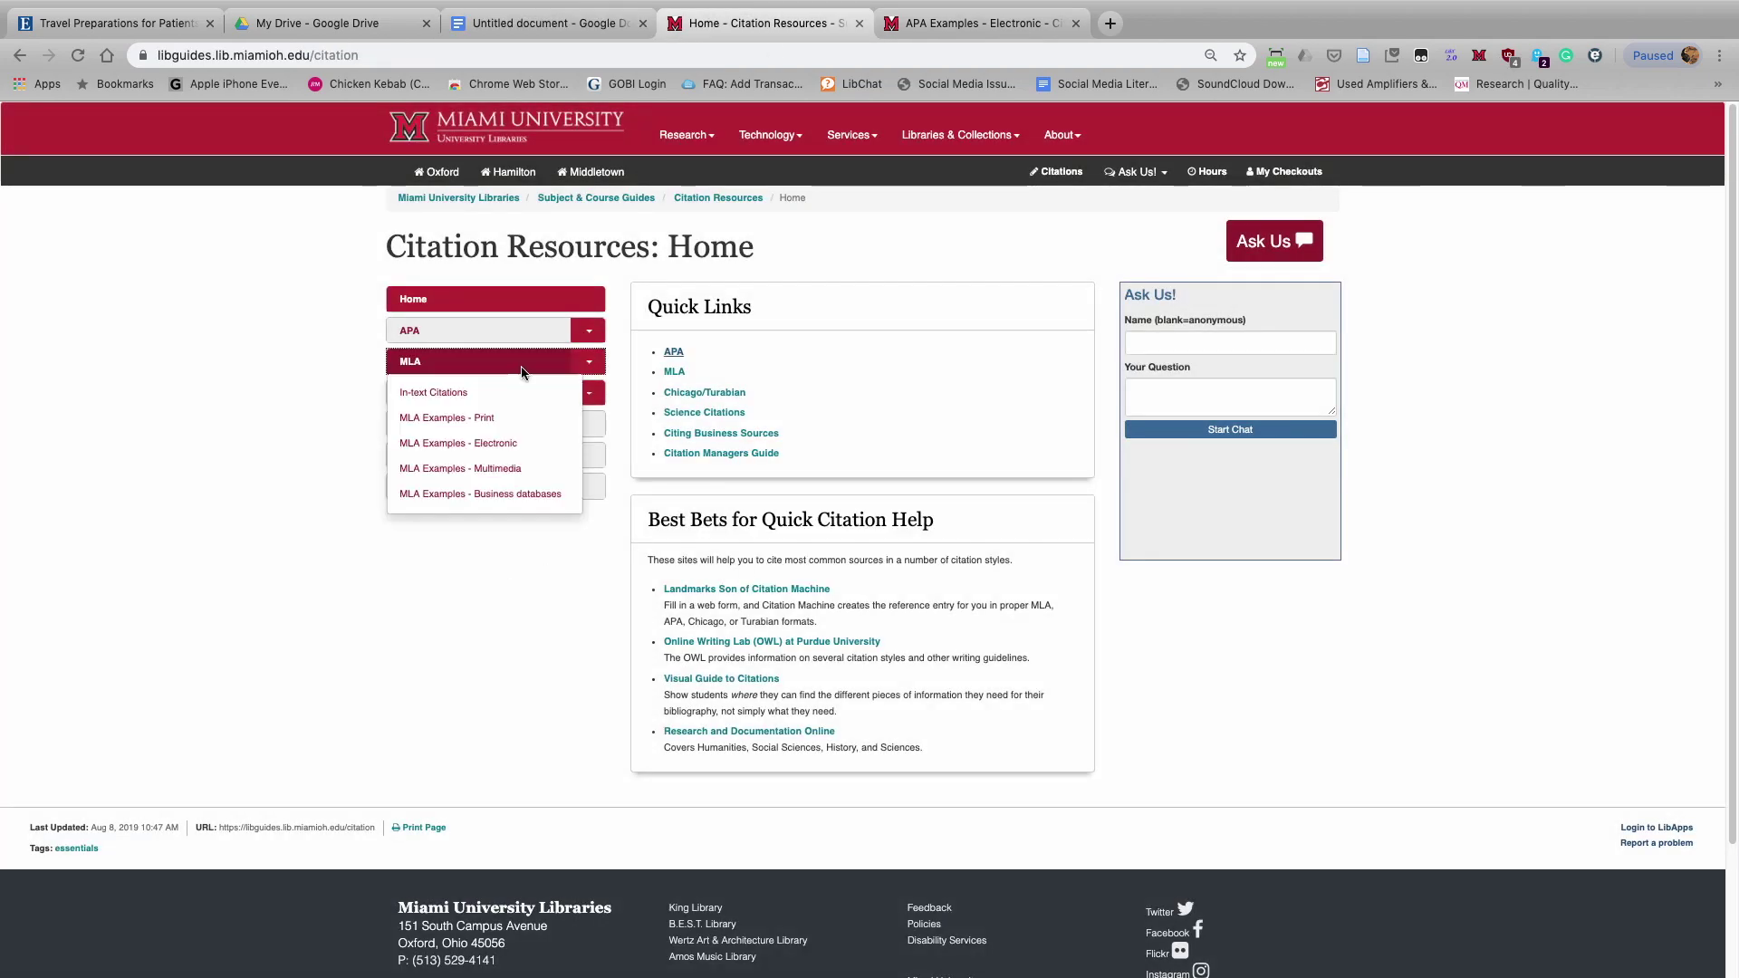
mouse_move(583, 338)
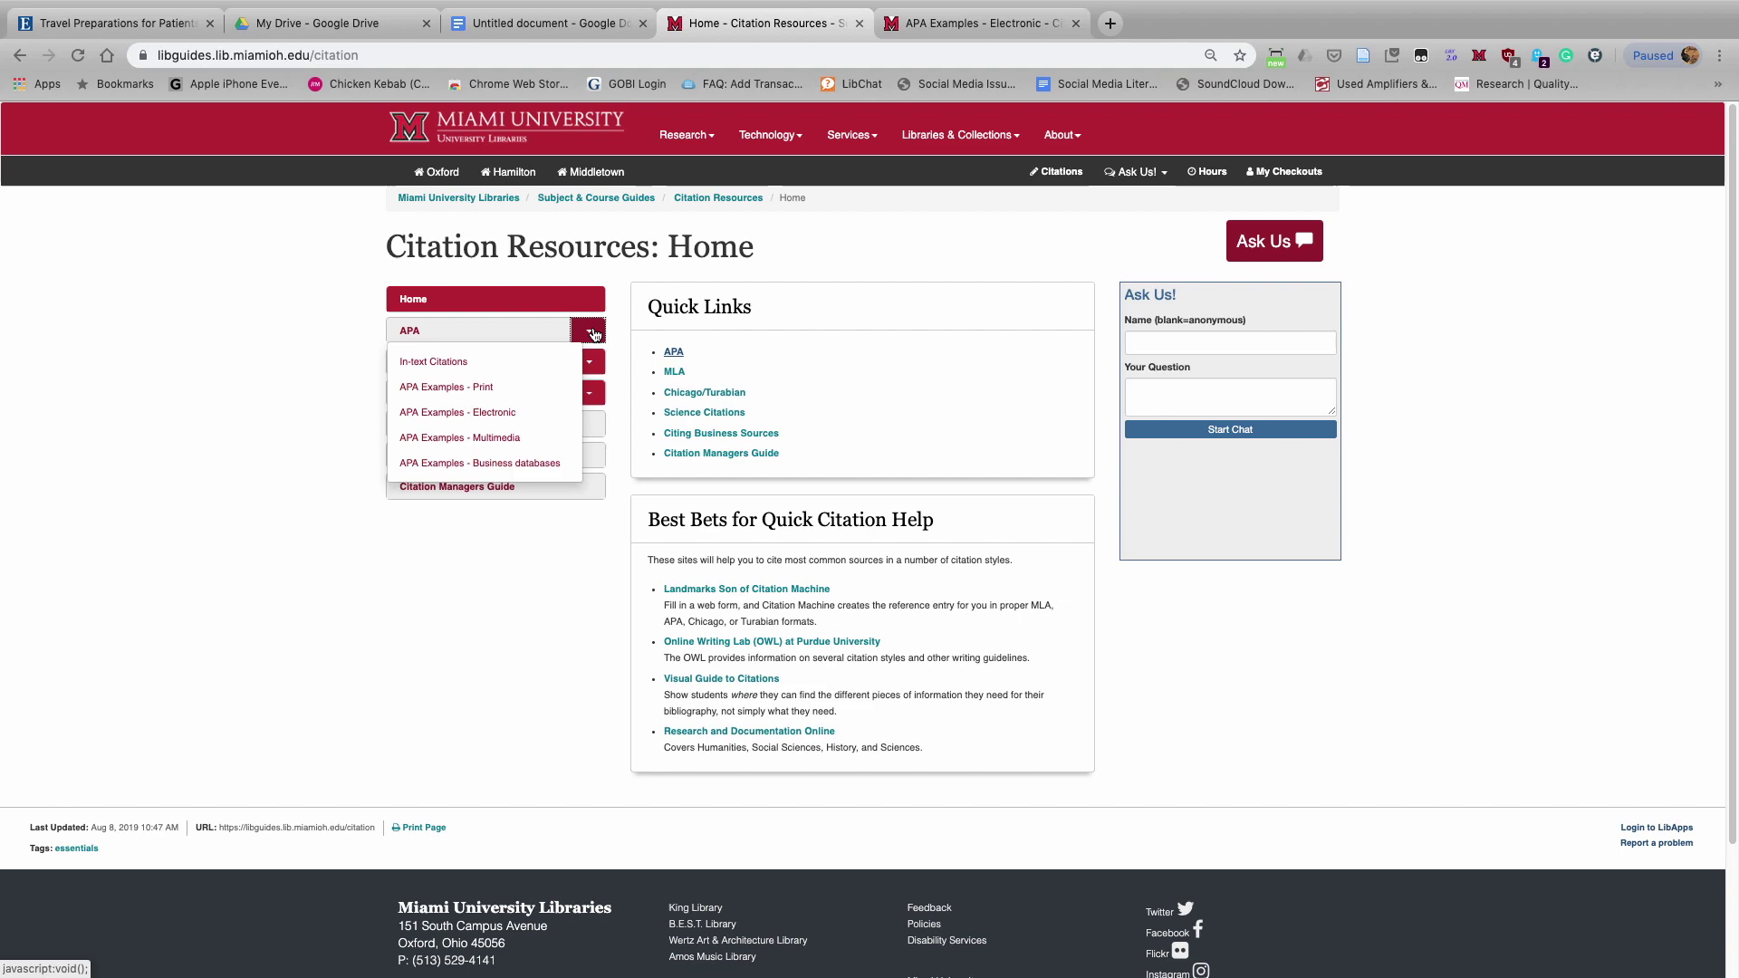
left_click(516, 415)
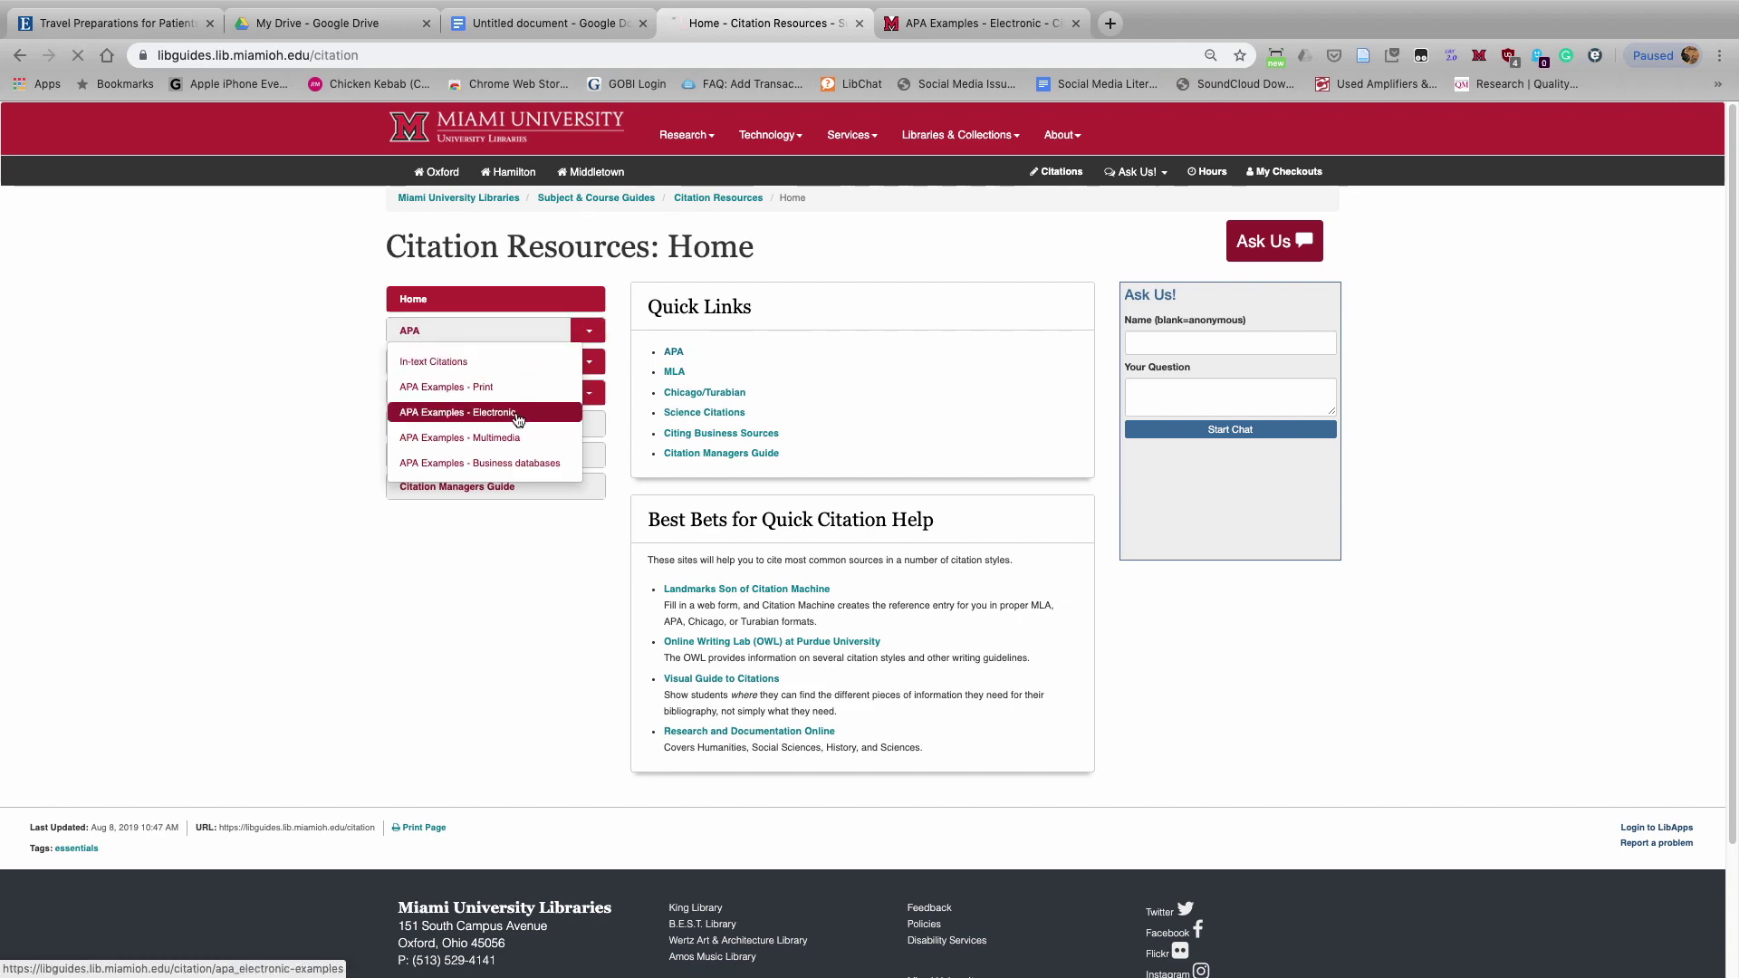
scroll(812, 542, "down", 1)
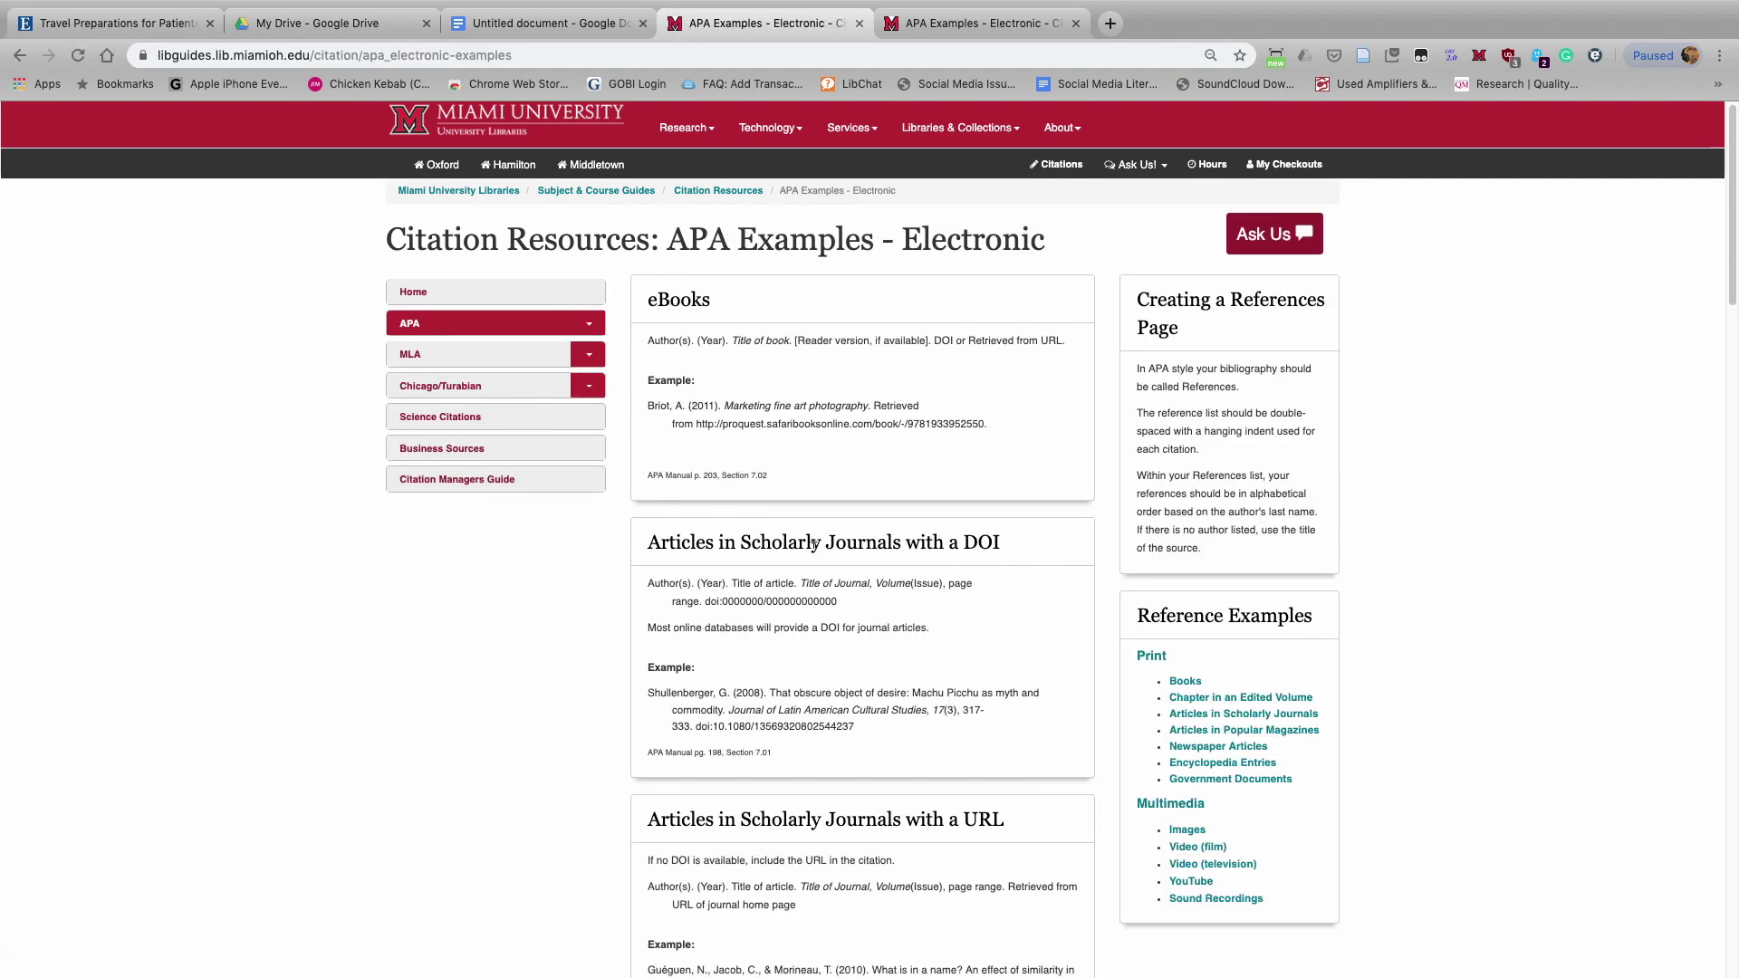
scroll(812, 542, "down", 2)
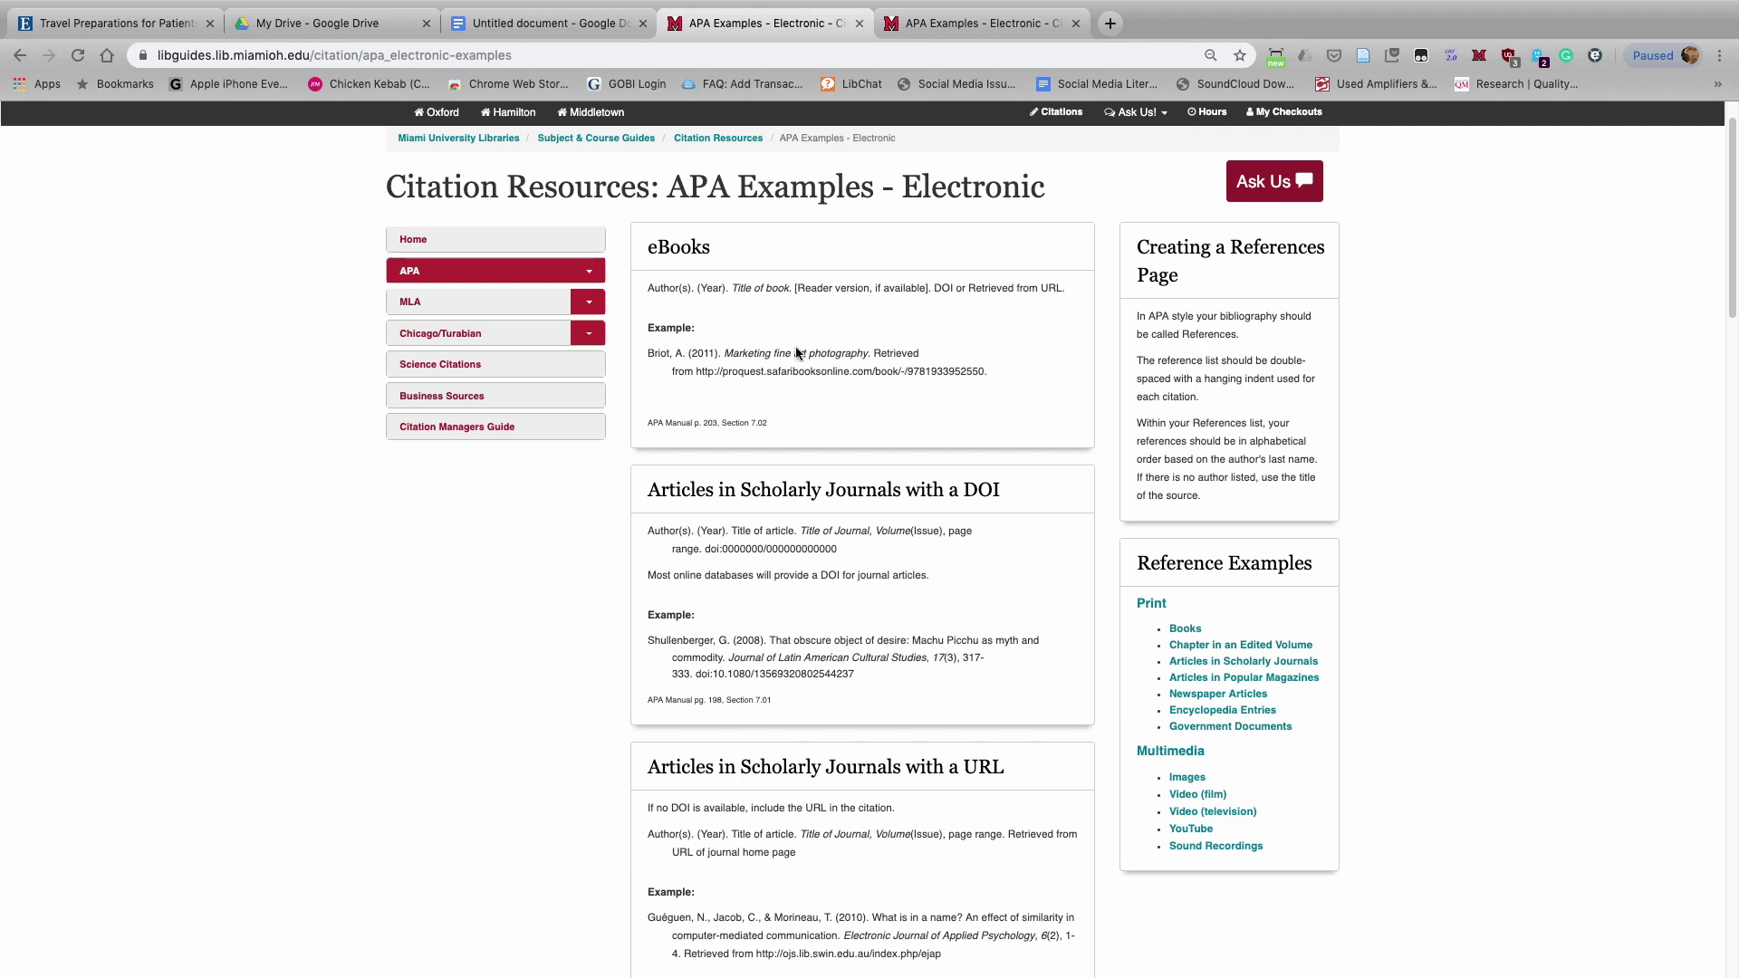
Step: Change the title to 'Travel preparations for patients receiving Peritoneal Dialysis'
left_click(540, 24)
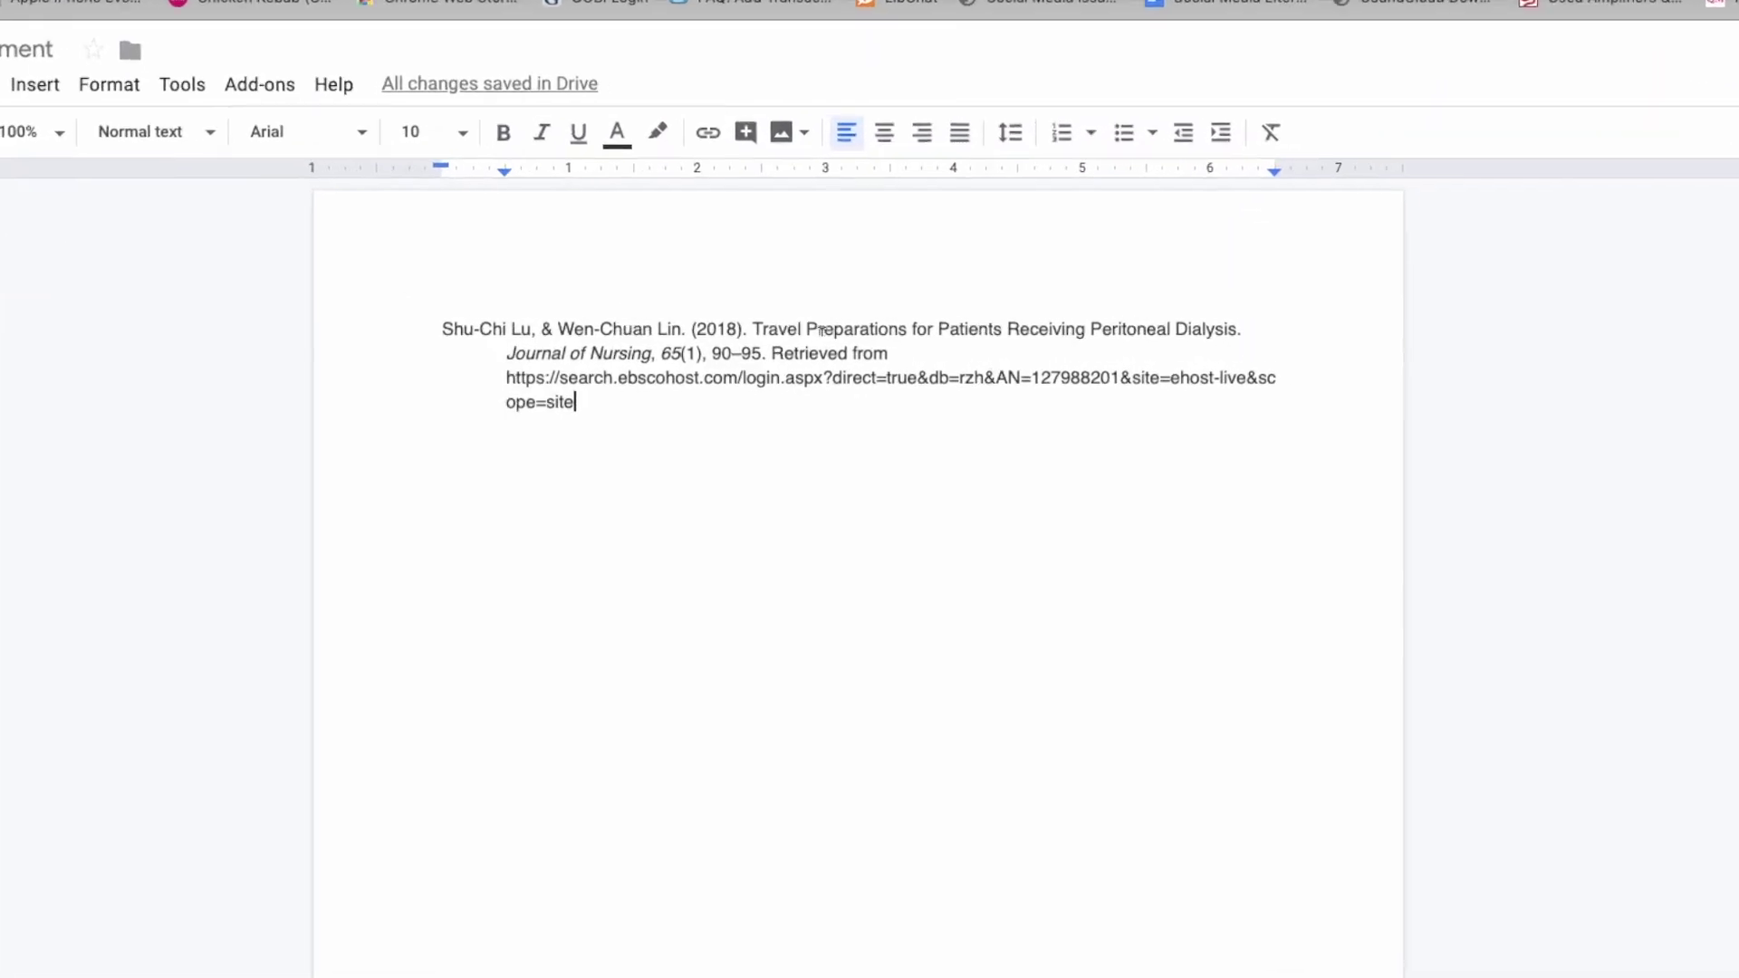
left_click_drag(806, 330, 1217, 320)
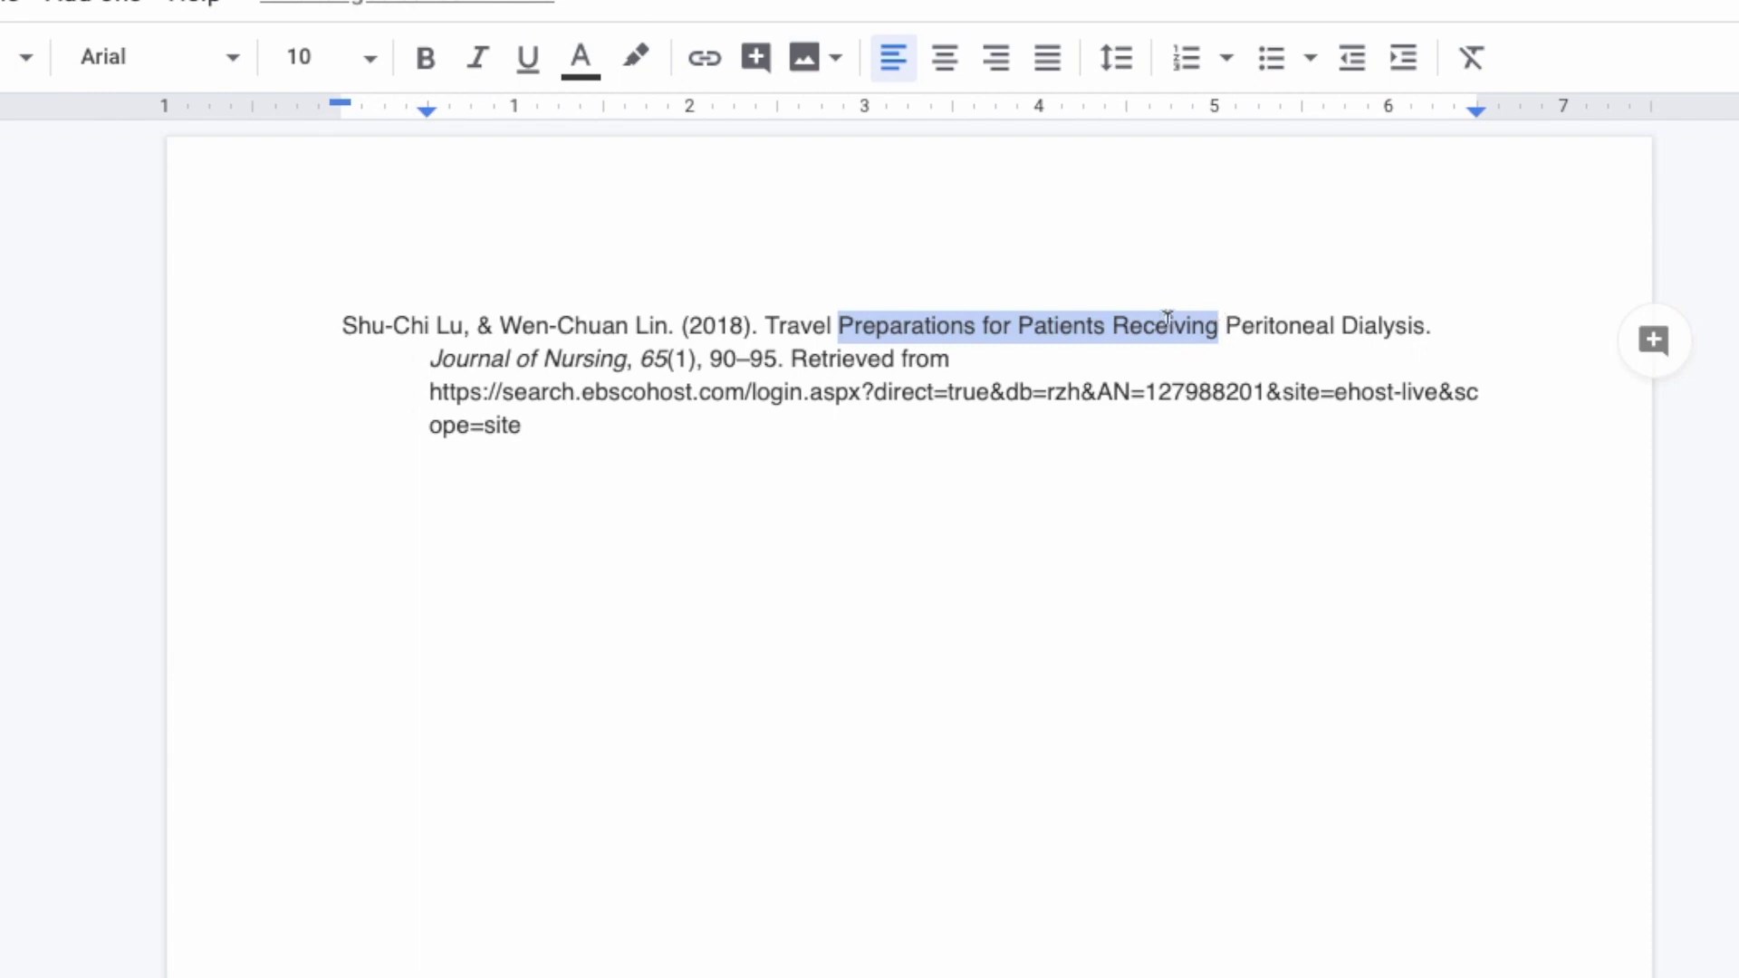
left_click(852, 323)
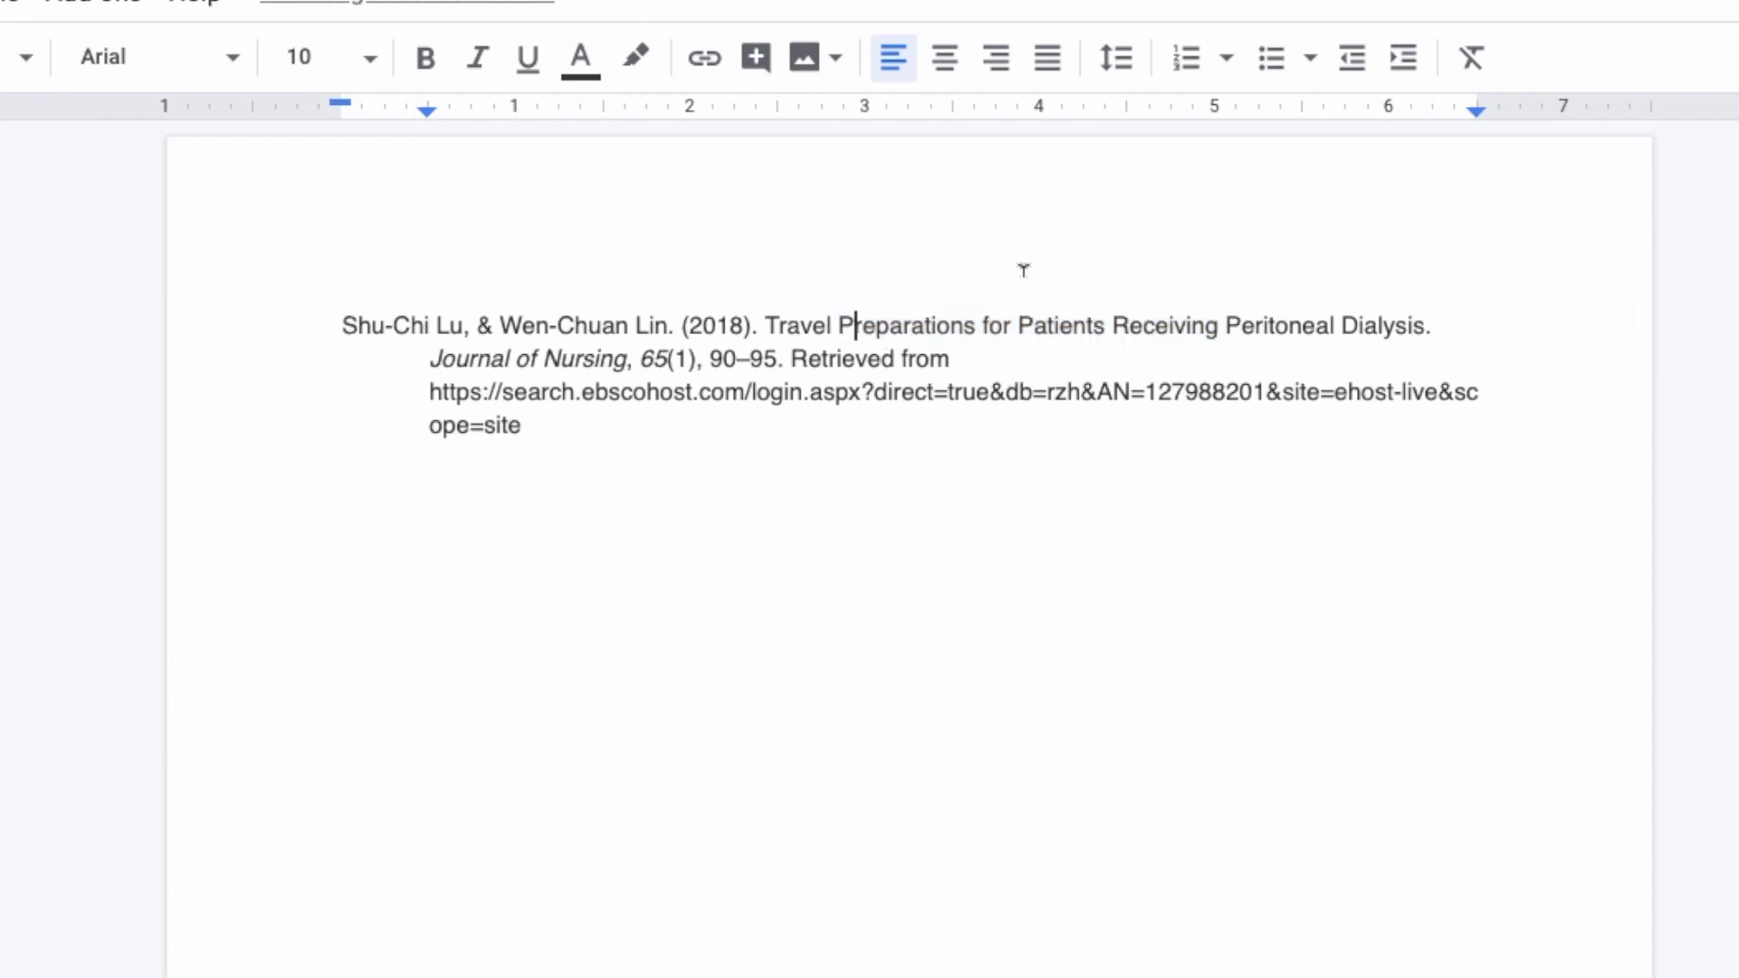
key("BackSpace")
type("p")
left_click(1029, 324)
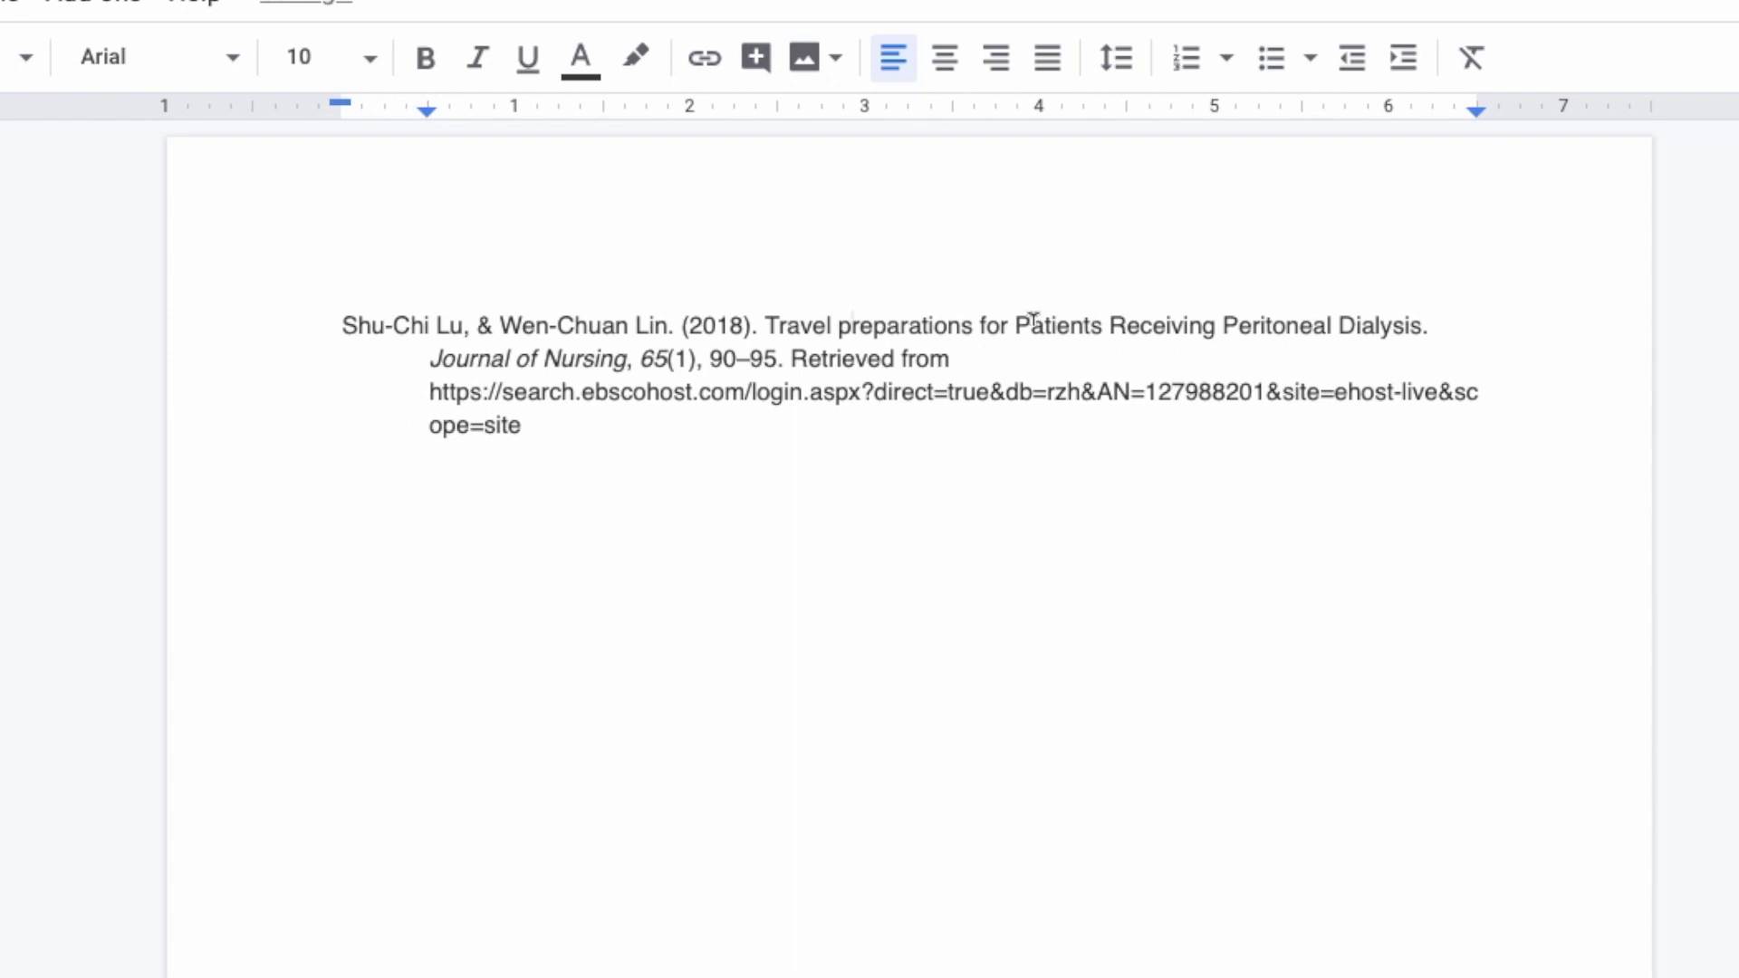
key("BackSpace")
type("p")
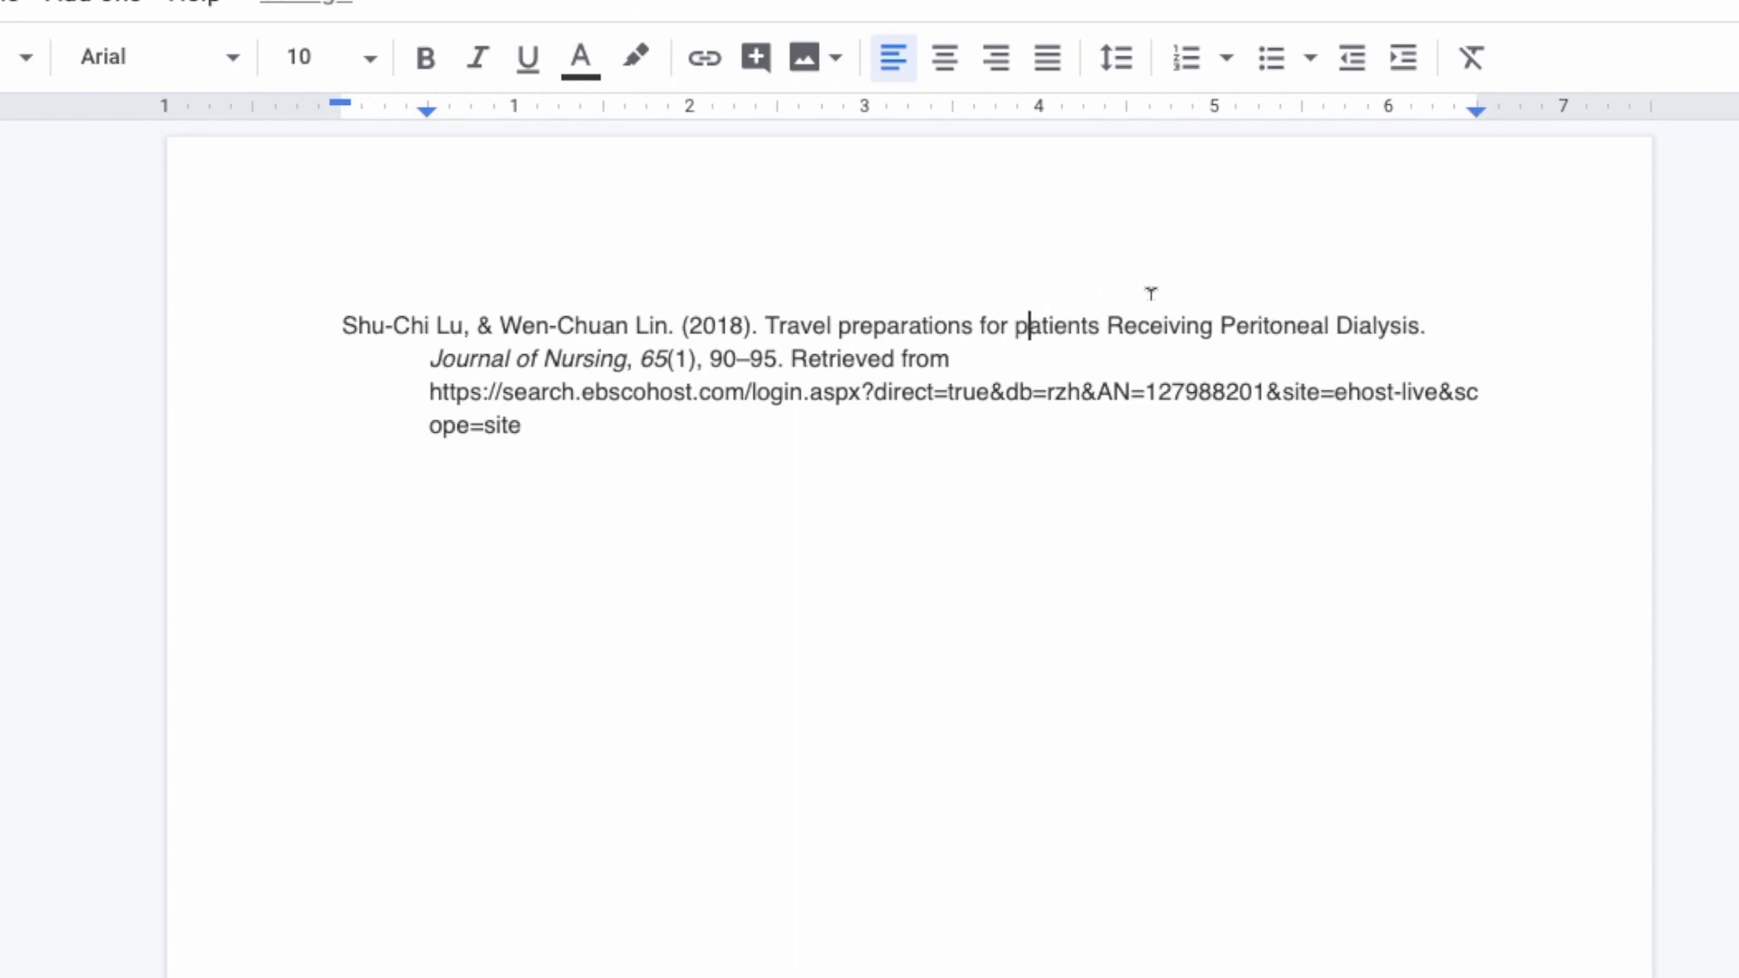
left_click(1122, 324)
key("BackSpace")
type("r")
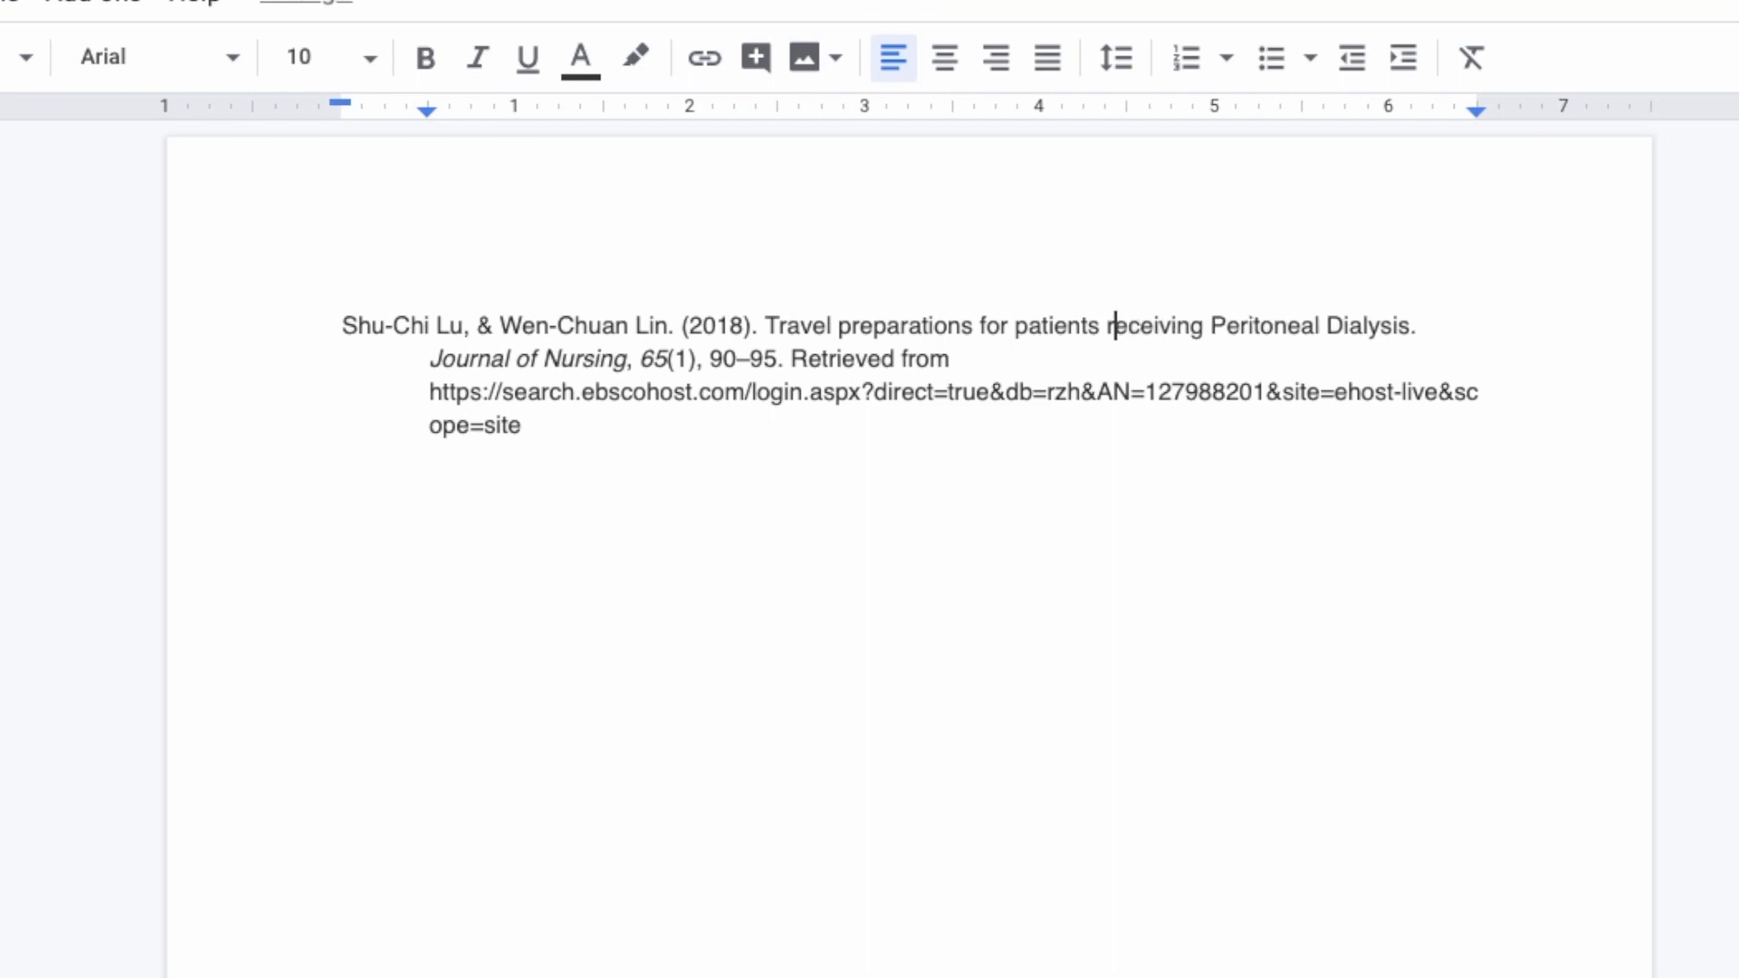